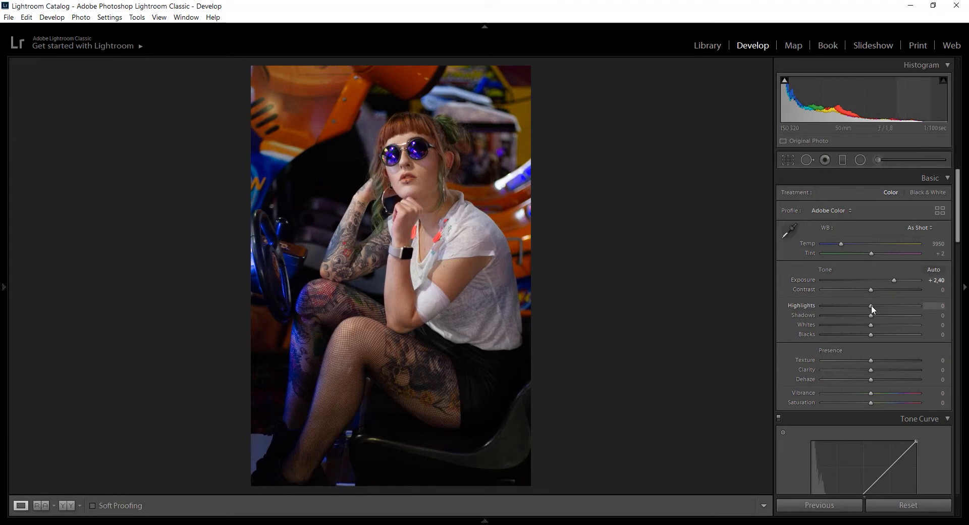
Set Highlights to -10, Shadows to +10 and Whites to +21, and compare the photo before and after
left_click_drag(871, 305, 869, 307)
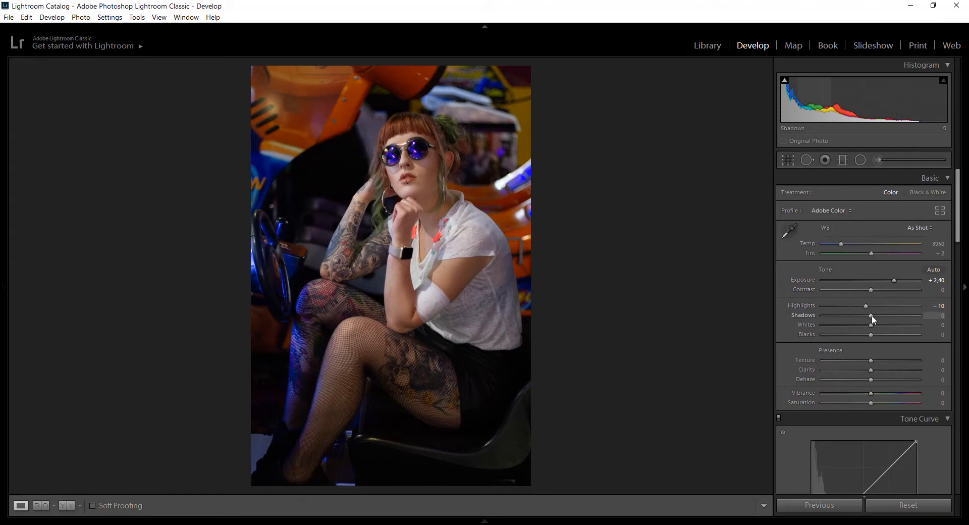
mouse_move(870, 315)
left_mouse_down()
mouse_move(888, 315)
mouse_move(874, 316)
left_mouse_up()
left_click_drag(872, 324, 882, 324)
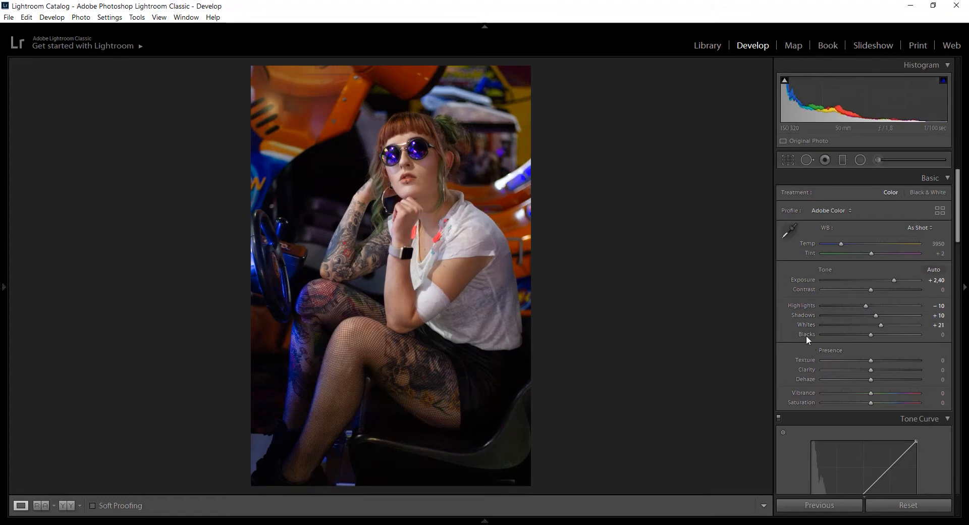
key("y")
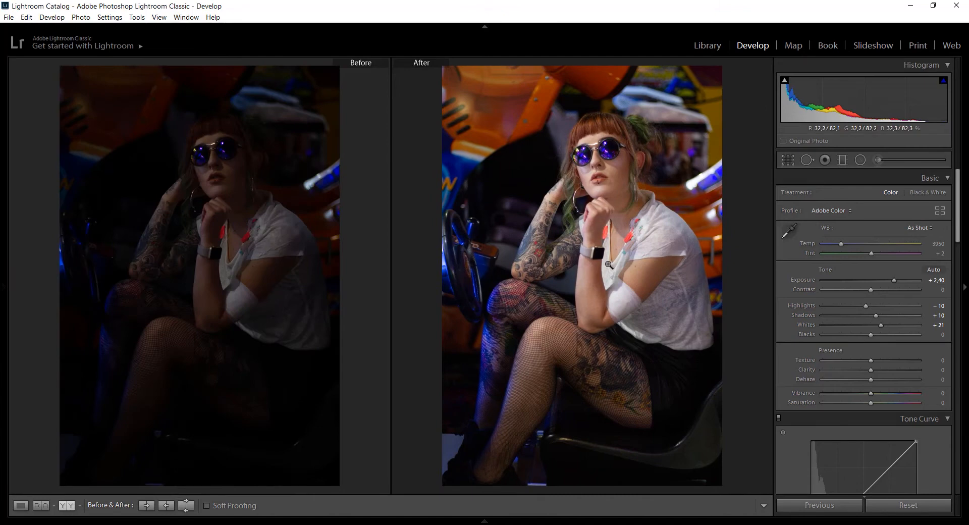
key("y")
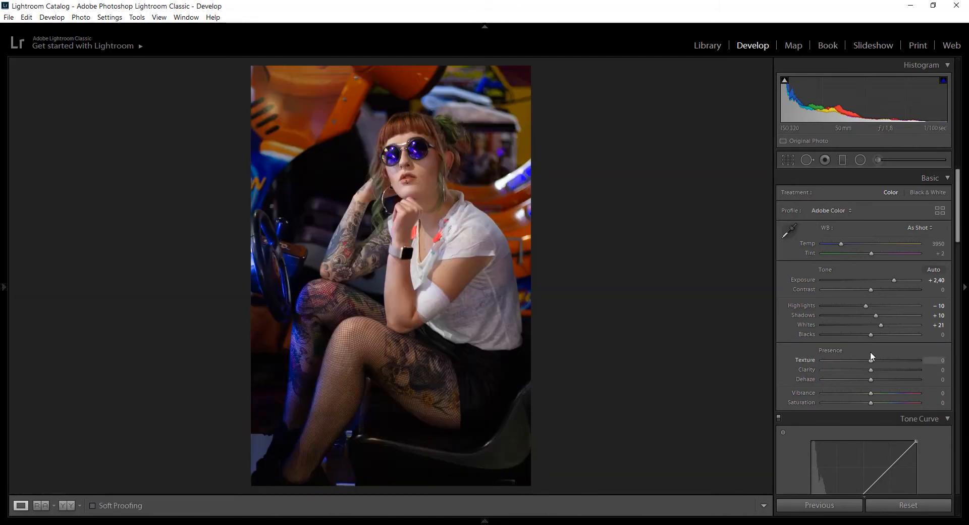
Check highlight and shadow clipping on the photo, and set Shadows to +63 and Blacks to +5
left_click_drag(869, 335, 868, 337)
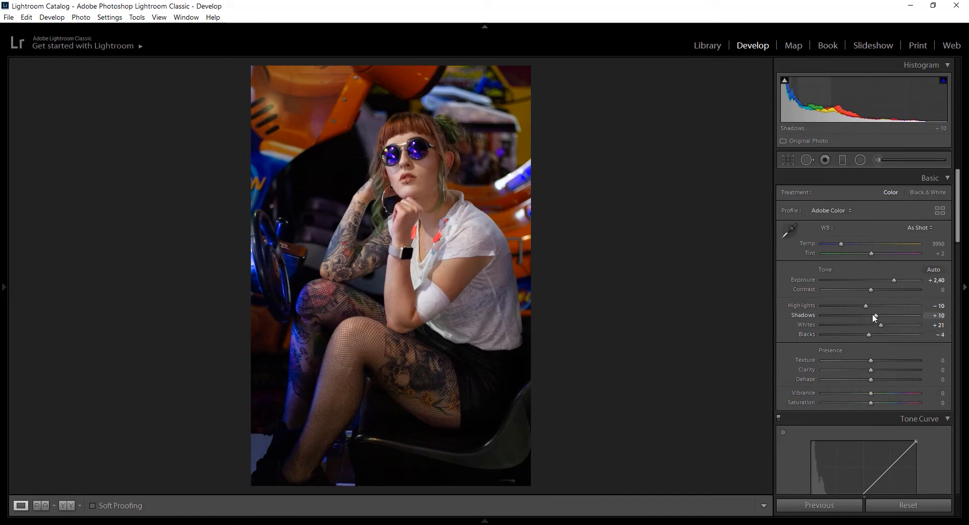
left_click(943, 79)
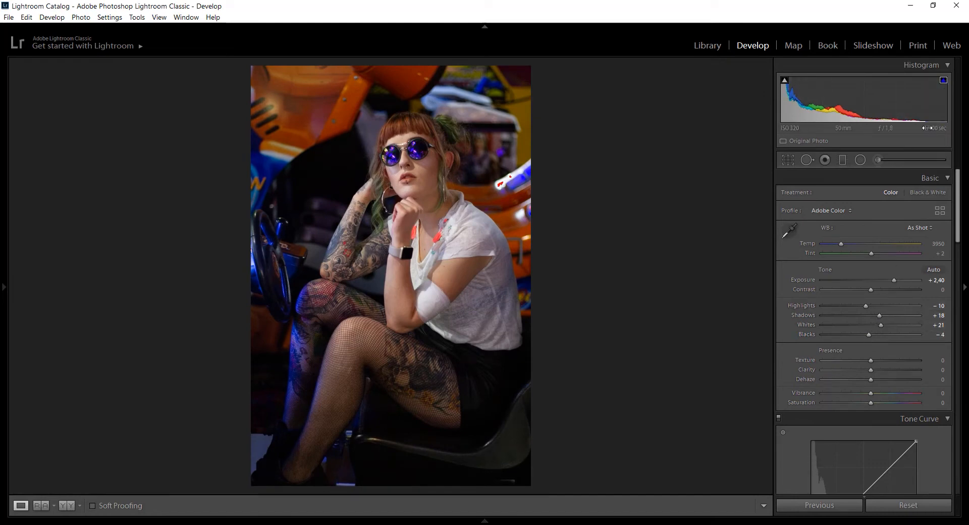
left_click(784, 81)
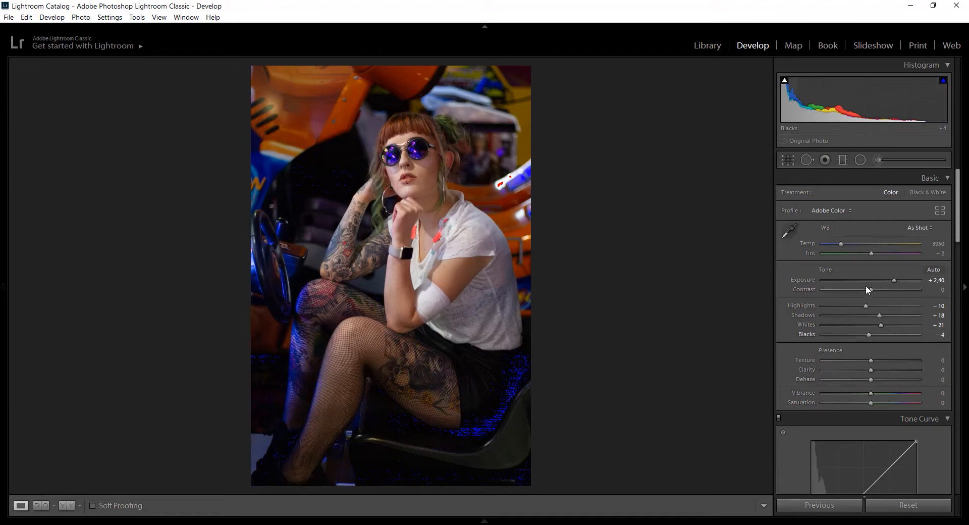
left_click_drag(877, 312, 875, 336)
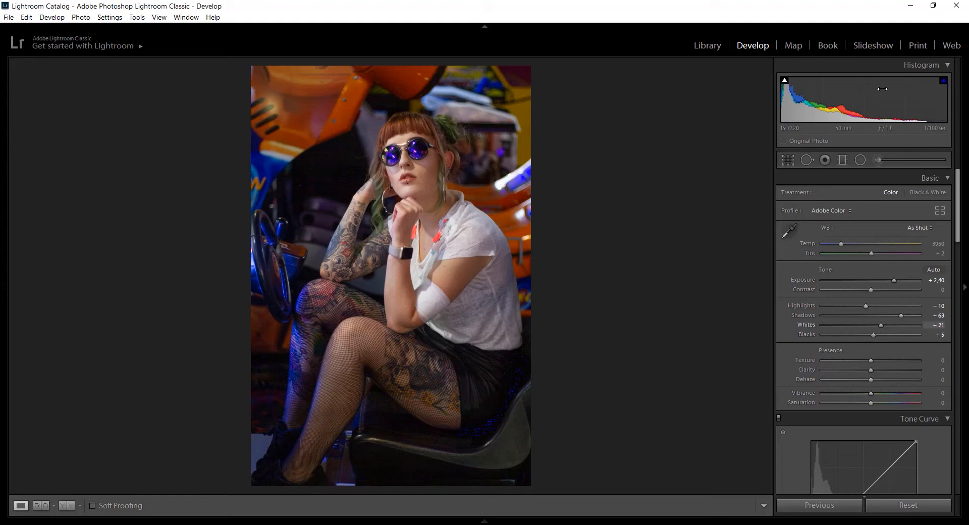
Try the Adobe Portrait profile on the photo, and return to the Adobe Color profile
left_click(849, 211)
left_click(883, 246)
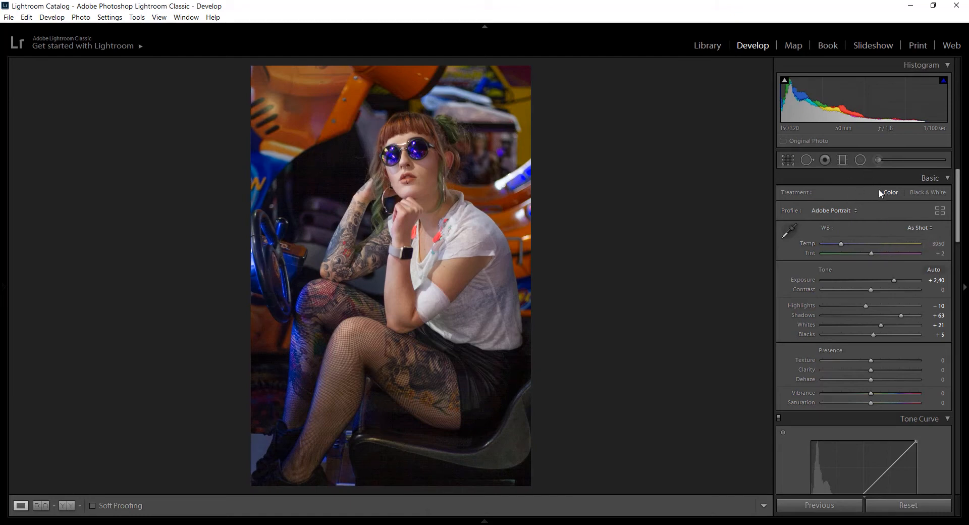
left_click(839, 211)
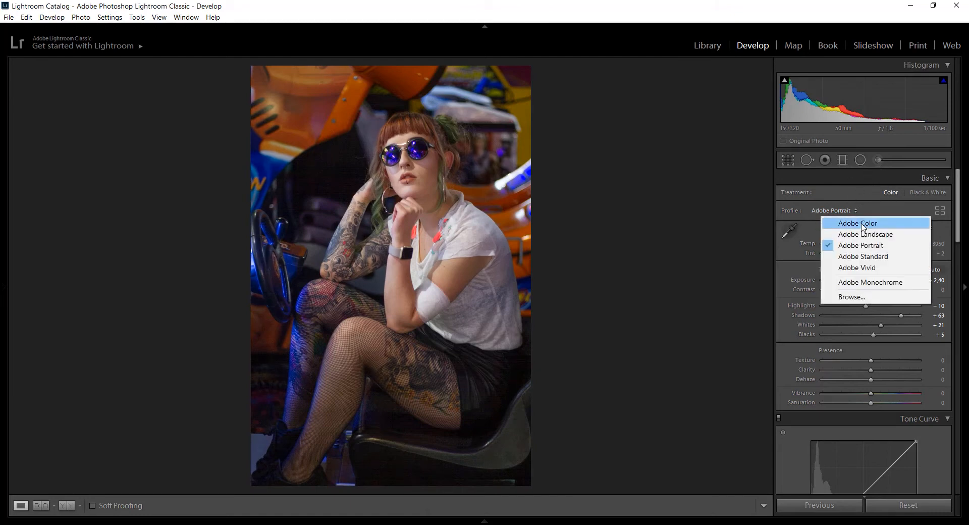
left_click(850, 223)
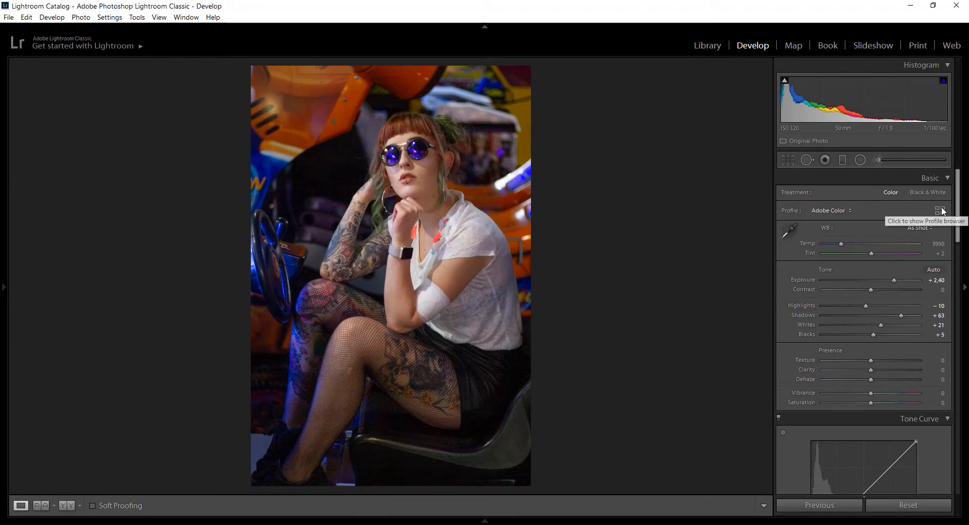
Browse the Artistic and Modern profiles in the Profile Browser, and apply the Modern 01 profile to the photo
left_click(942, 211)
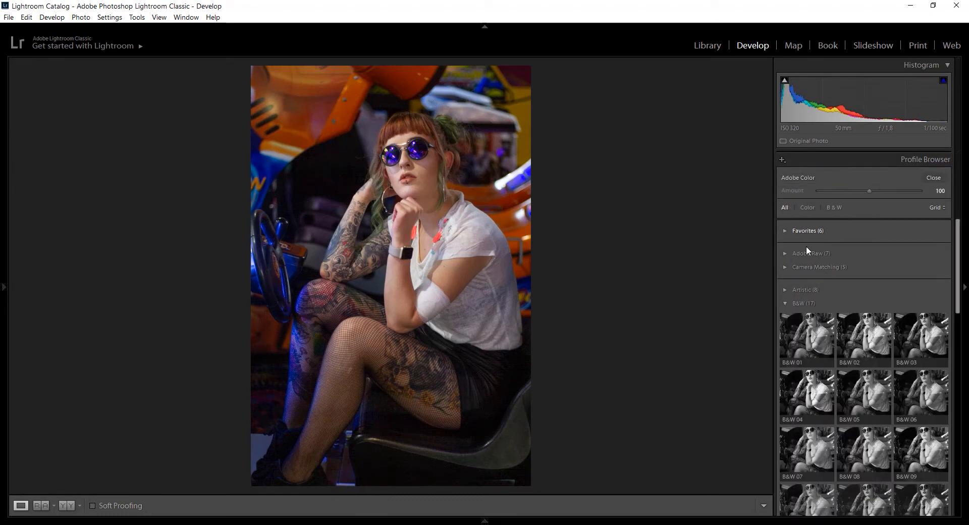
left_click(785, 303)
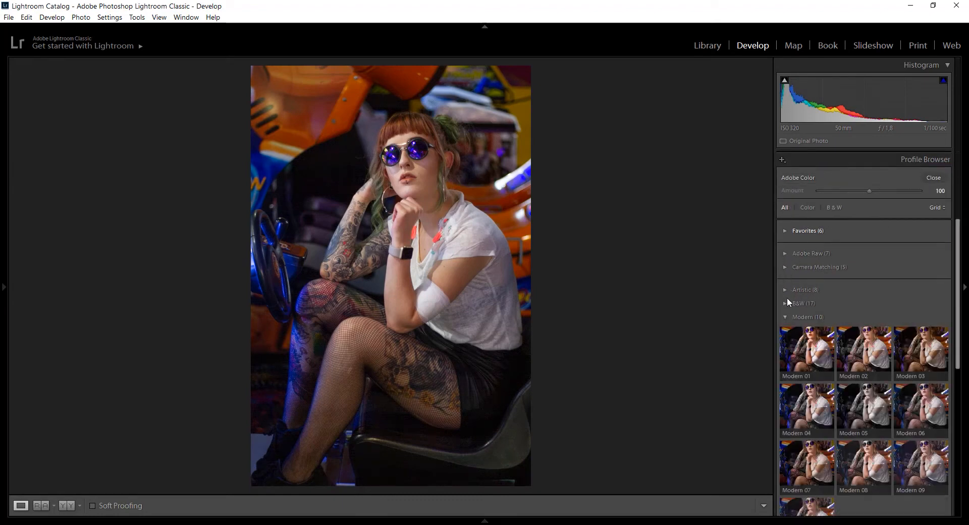
left_click(785, 290)
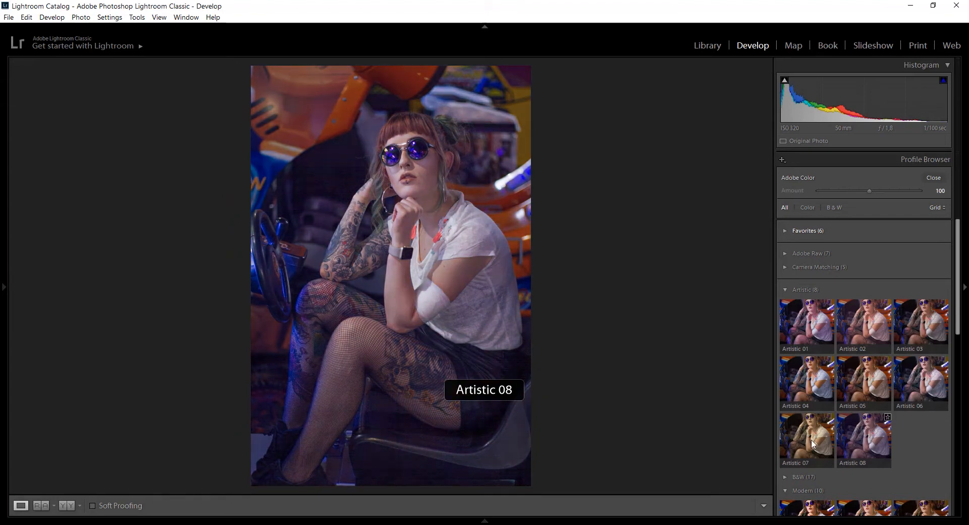
left_click(786, 289)
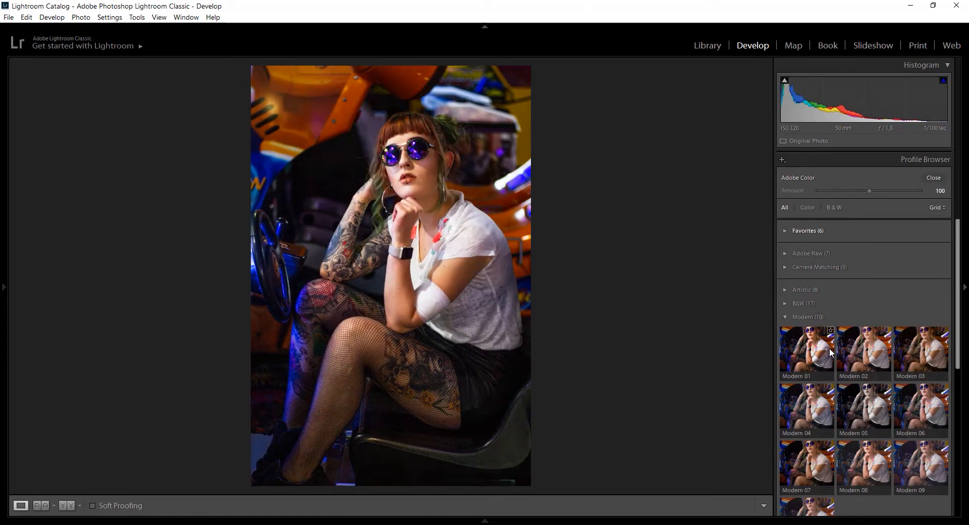
left_click(806, 360)
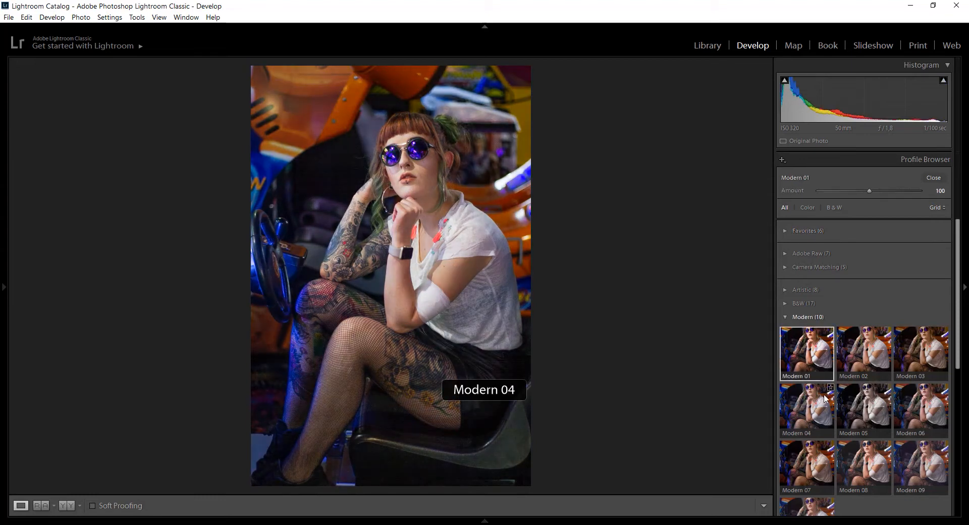
left_click(786, 315)
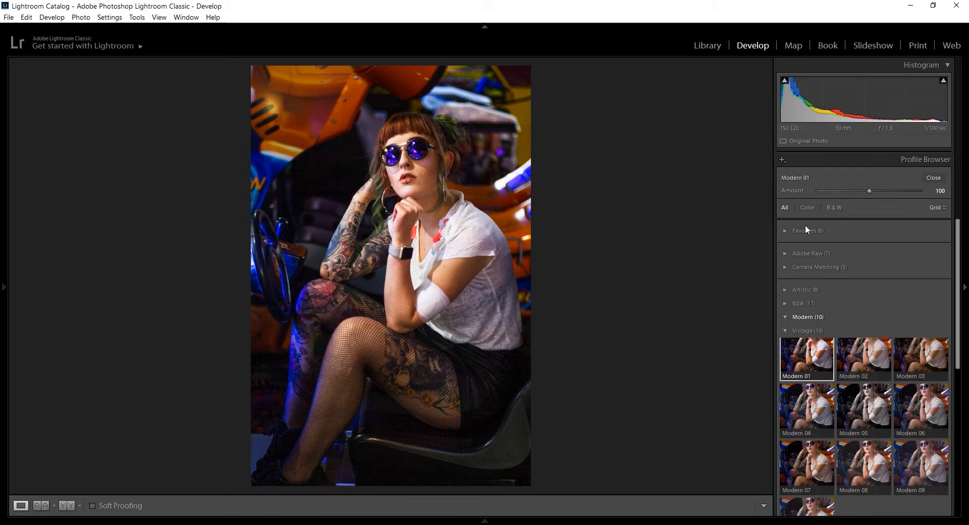
left_click(932, 177)
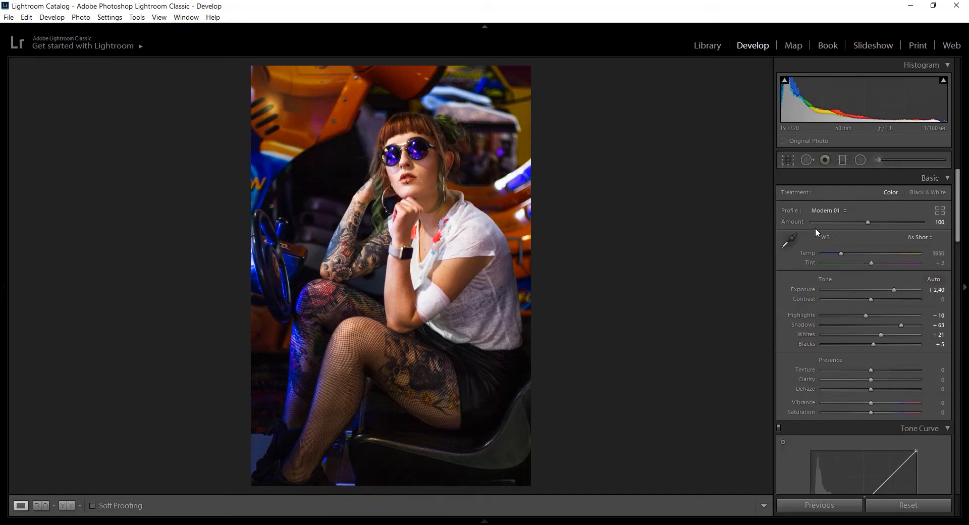
Convert the photo to the Black & White treatment and set its Exposure to +3.00
left_click(939, 192)
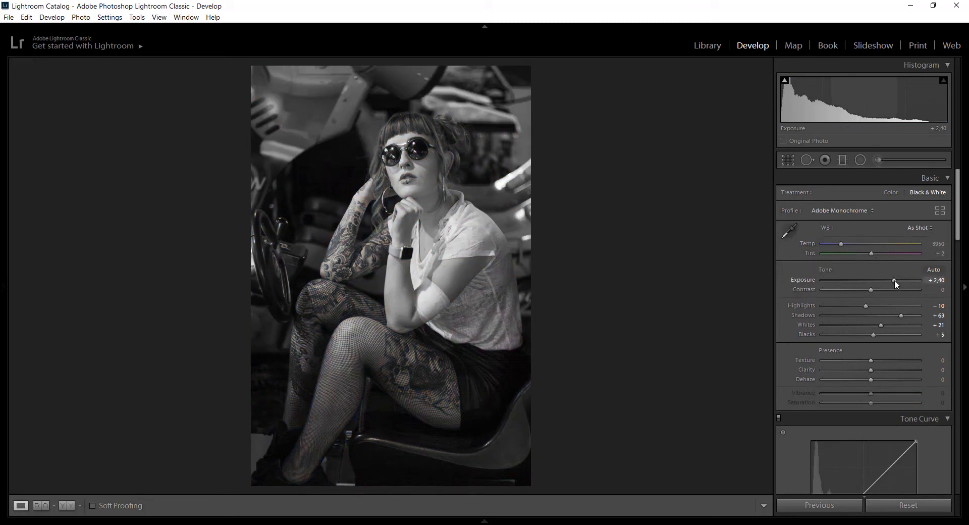
left_click_drag(896, 279, 898, 280)
left_click(934, 280)
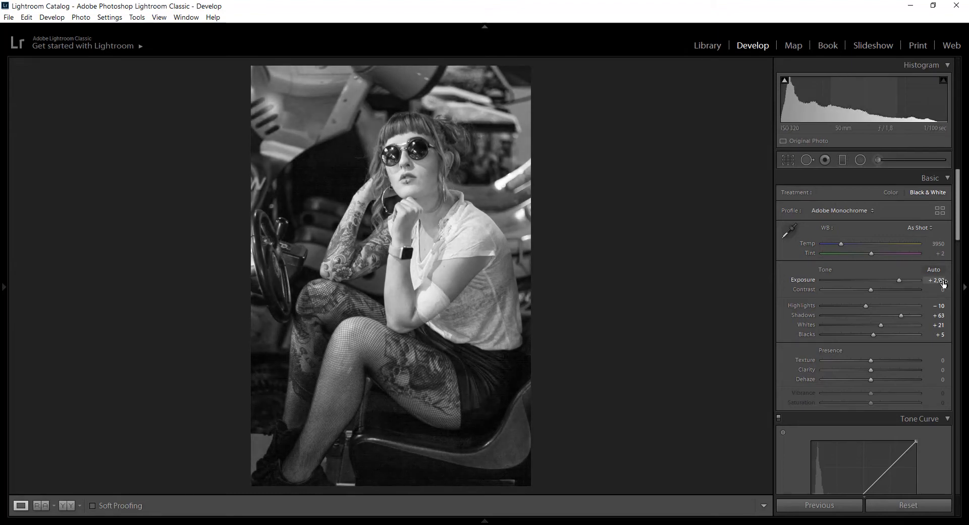
type("3")
key("Return")
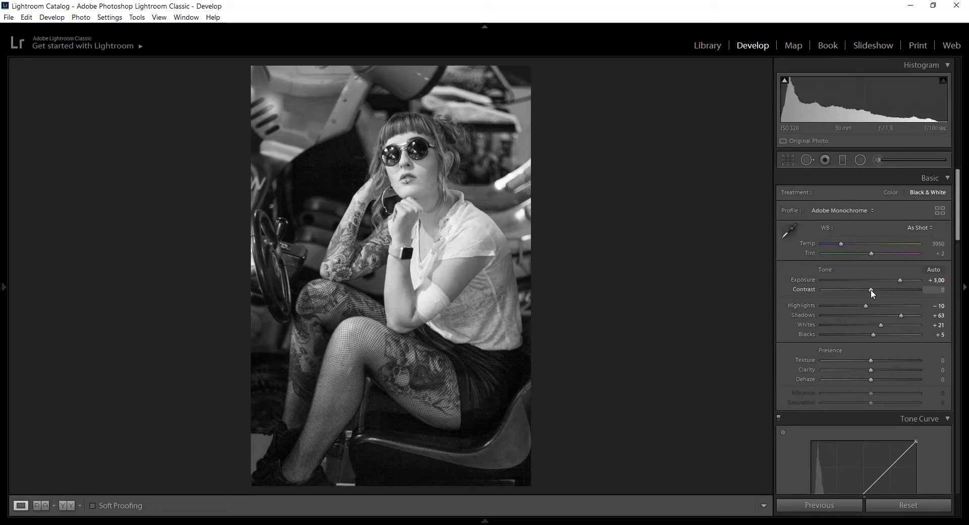
Adjust the tone to Contrast +20, Highlights -30, Shadows 0, Whites +46 and Blacks -11
left_click_drag(877, 290, 884, 290)
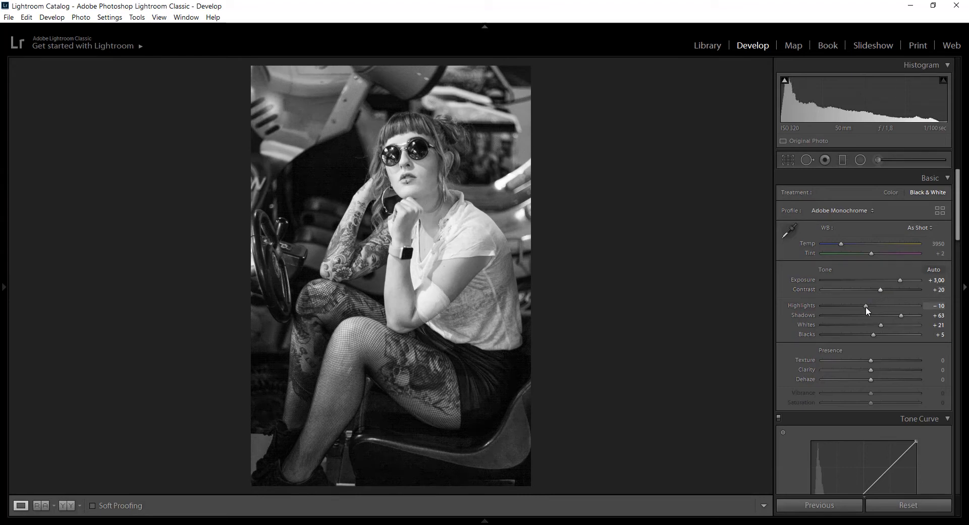
mouse_move(866, 306)
left_mouse_down()
mouse_move(838, 305)
mouse_move(883, 304)
mouse_move(817, 305)
mouse_move(857, 305)
left_mouse_up()
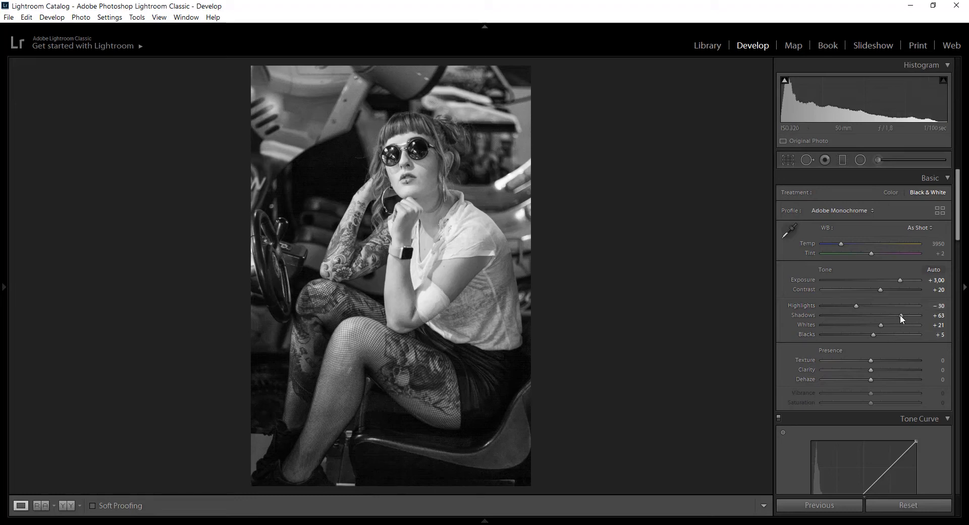
left_click_drag(901, 316, 870, 316)
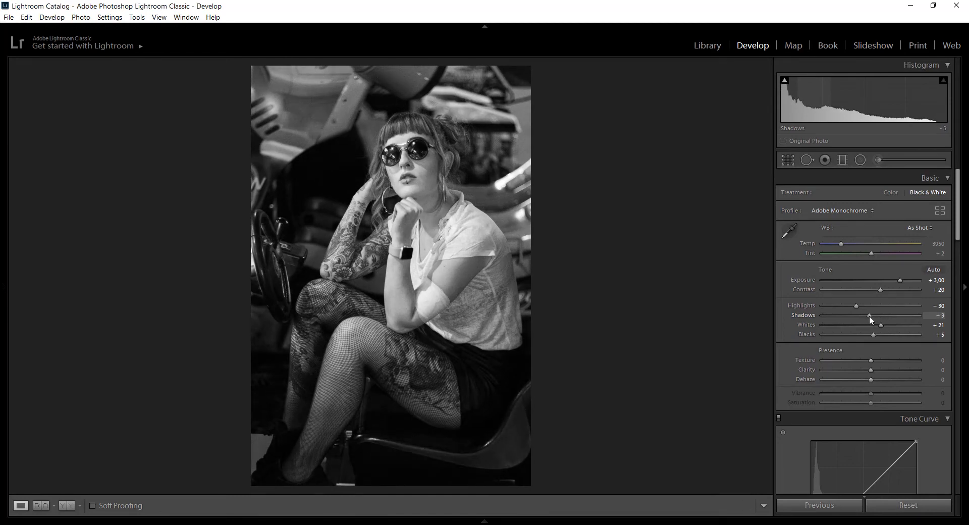
mouse_move(882, 325)
left_mouse_down()
mouse_move(903, 325)
mouse_move(857, 324)
mouse_move(893, 325)
left_mouse_up()
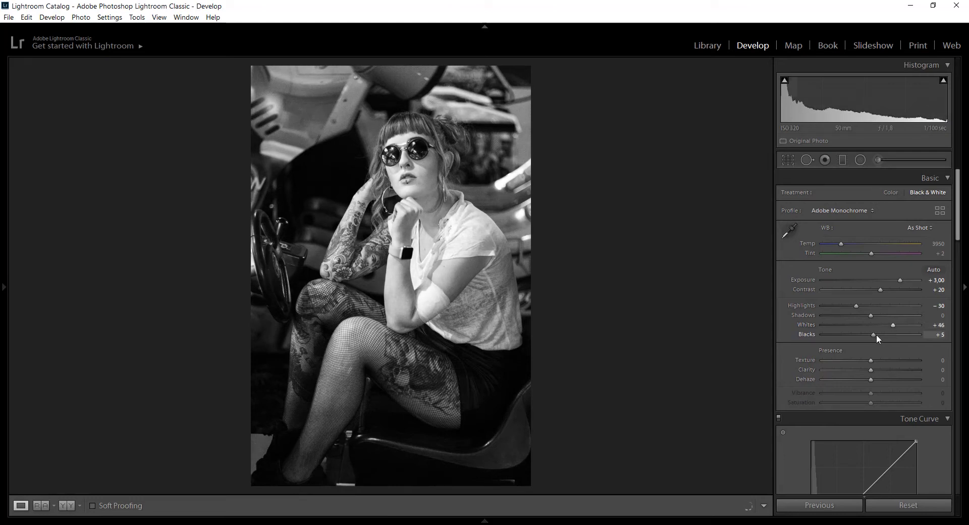
mouse_move(872, 334)
left_mouse_down()
mouse_move(855, 334)
mouse_move(877, 334)
mouse_move(865, 334)
left_mouse_up()
Switch the photo back to the Color treatment, compare it before and after, and reduce Whites to +30
left_click(891, 193)
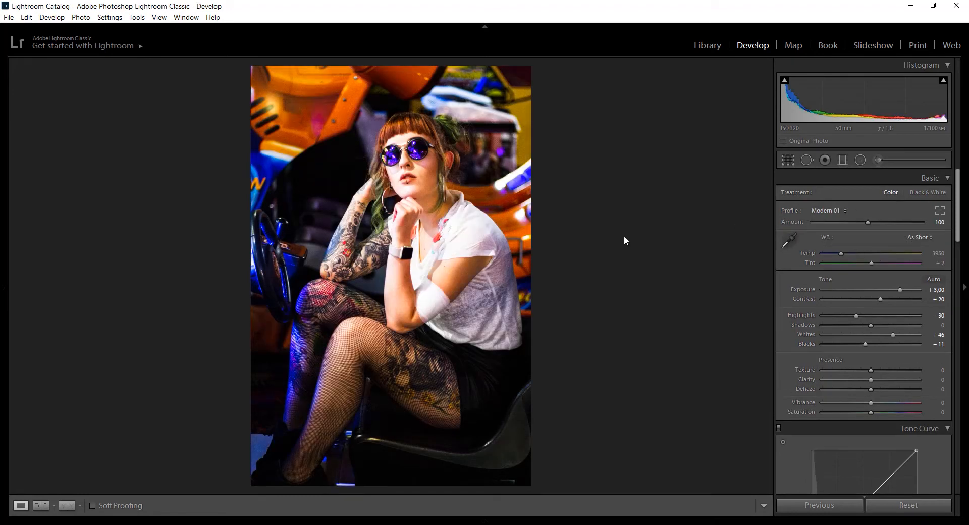
key("y")
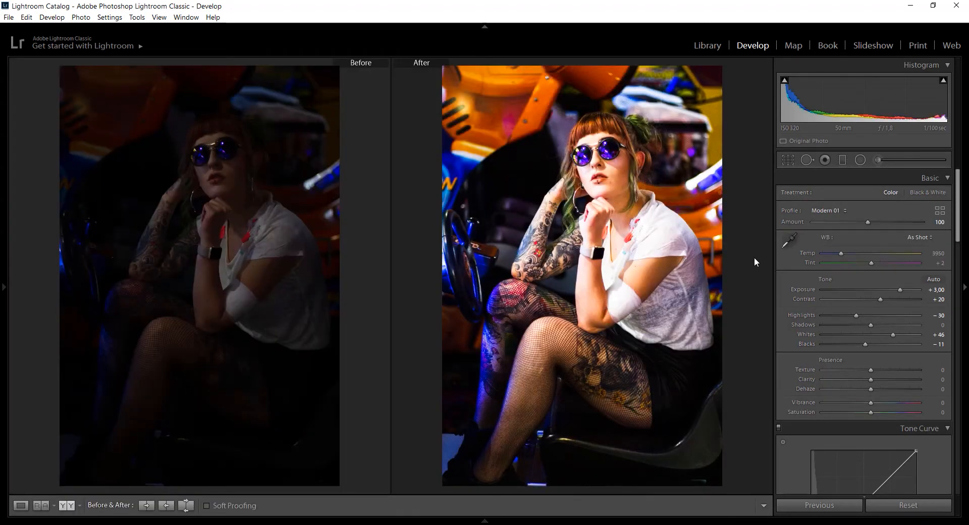
key("y")
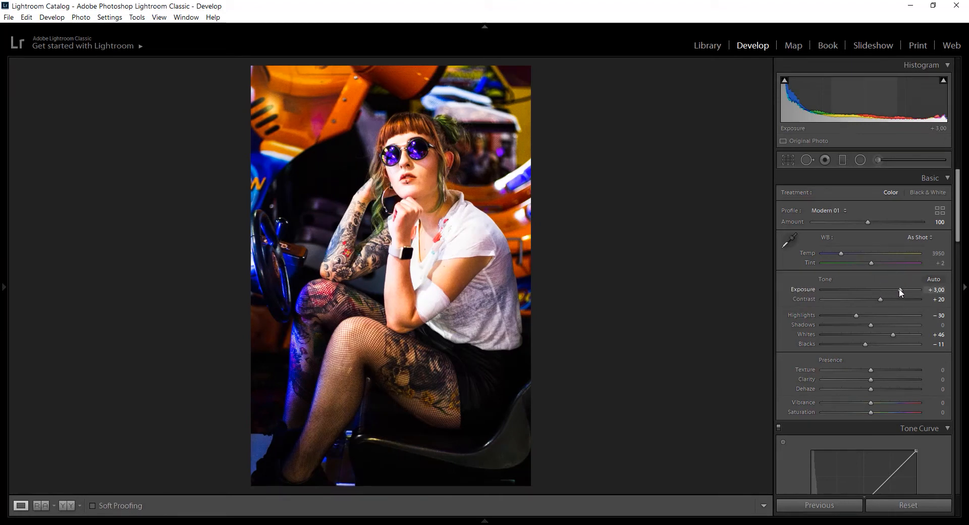
left_click_drag(892, 334, 884, 333)
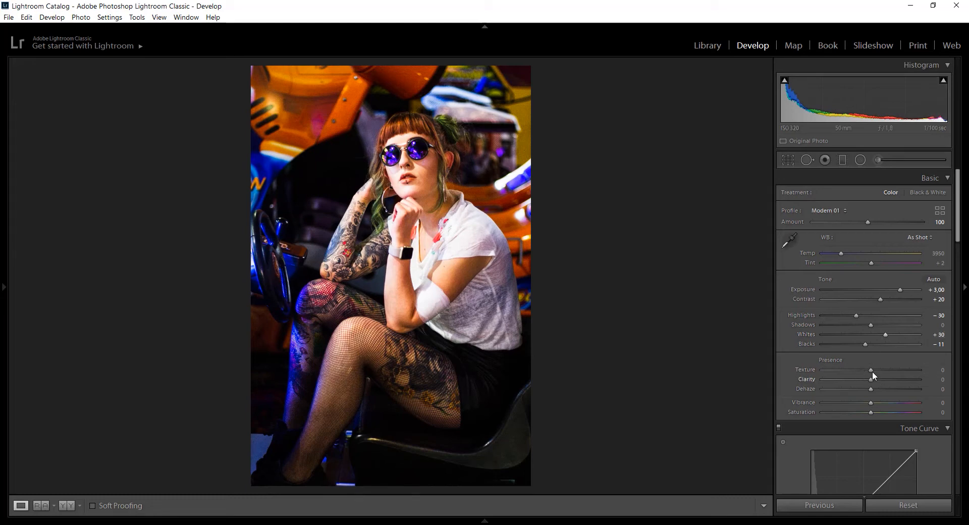
Soften the photo by setting Texture to -16, Clarity to -25 and Dehaze to -15
mouse_move(871, 368)
left_mouse_down()
mouse_move(898, 369)
mouse_move(868, 369)
left_mouse_up()
left_click_drag(864, 379, 862, 379)
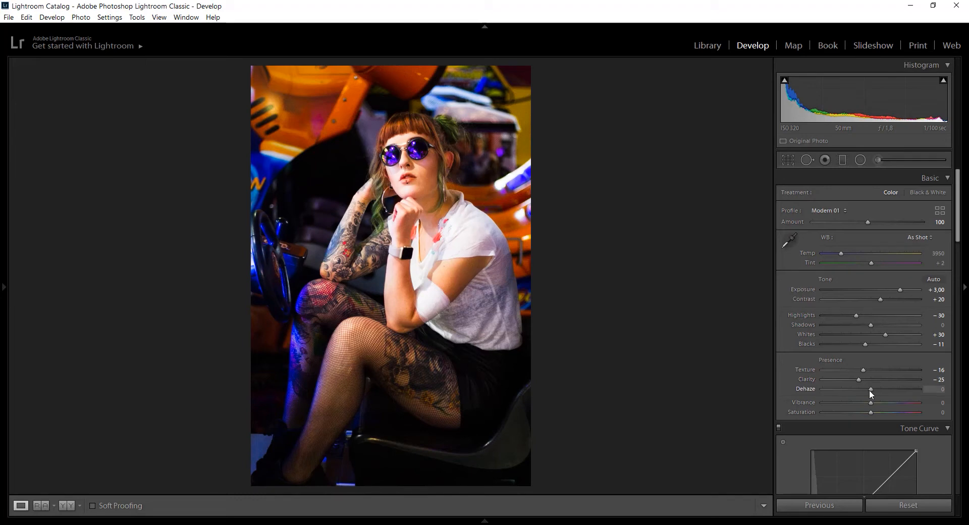
left_click_drag(876, 389, 865, 392)
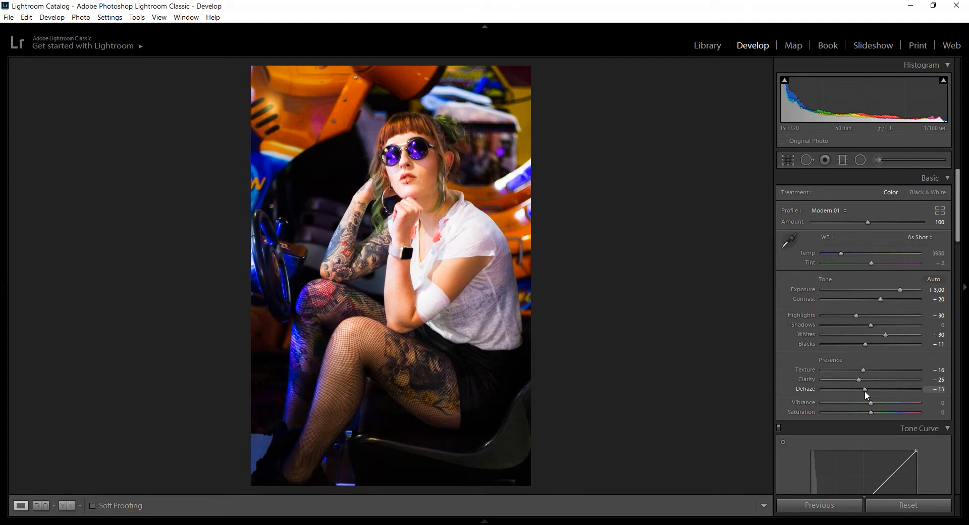
left_click_drag(865, 392, 864, 390)
Set Vibrance to +10 and Saturation to -15, and compare the photo before and after
left_click_drag(890, 403, 874, 401)
left_click_drag(863, 410, 861, 411)
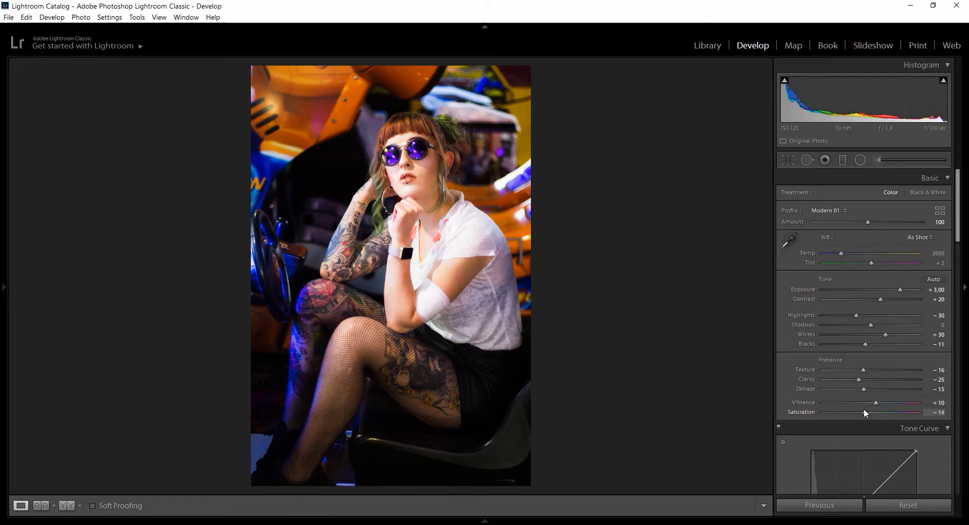
key("y")
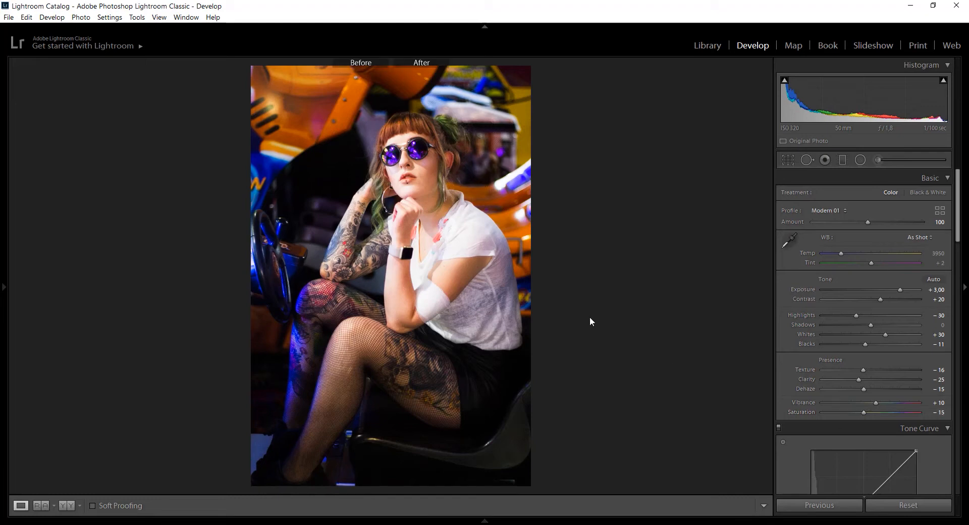
key("y")
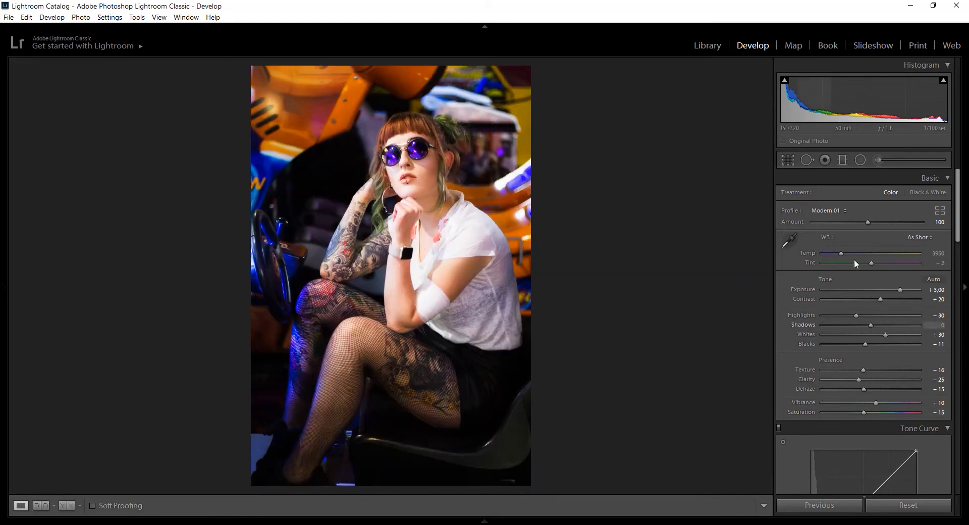
Warm the photo's white balance by setting the color temperature to 4188
left_click_drag(842, 252, 845, 252)
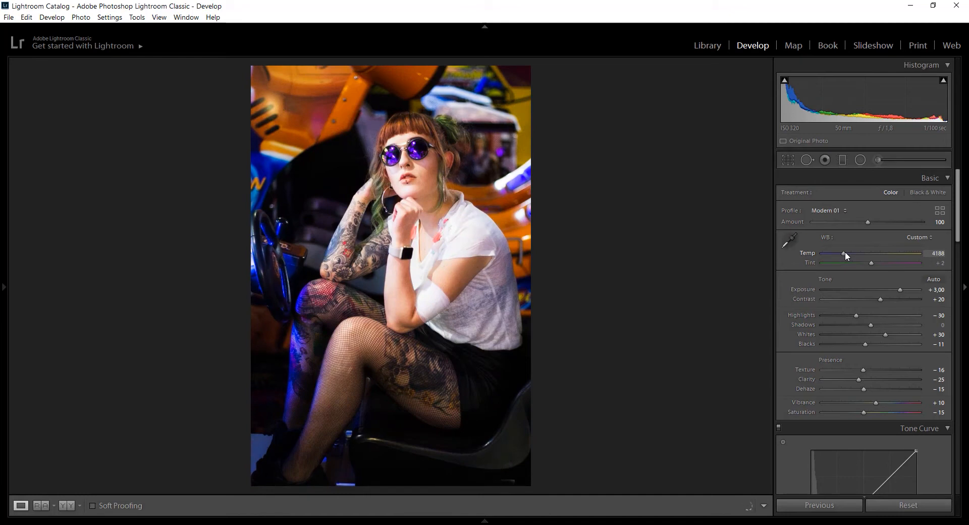
Set the color temperature to 3950 and sample a neutral white balance point on the white fabric around the woman's elbow
left_click(938, 254)
type("3950")
key("Return")
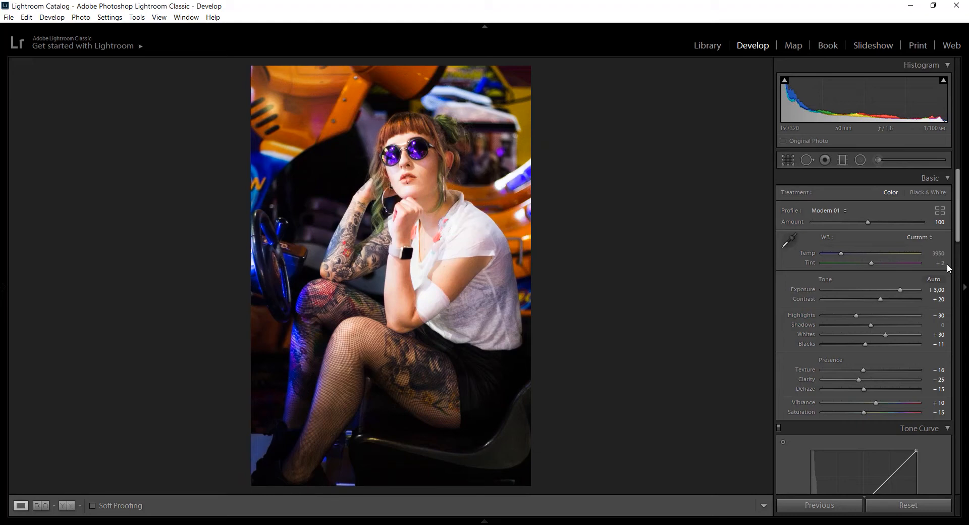
left_click(790, 246)
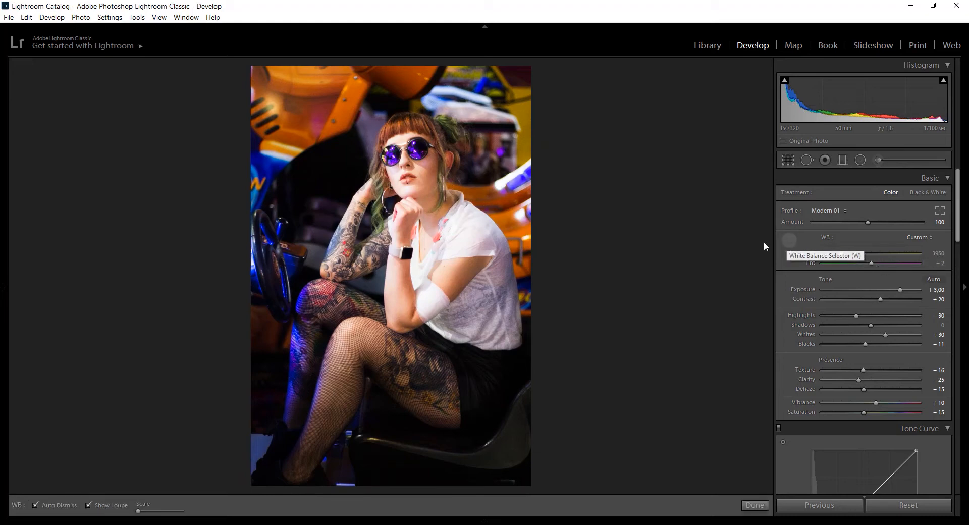
left_click(428, 299)
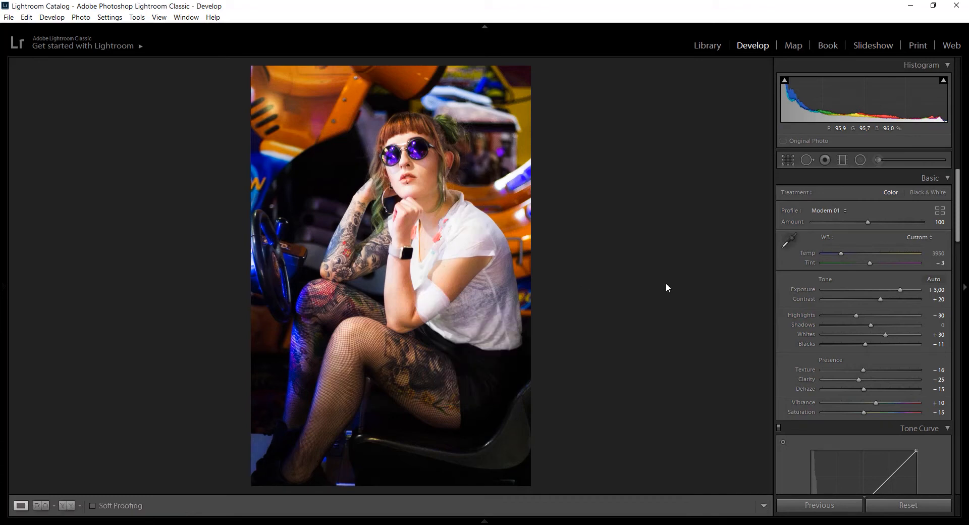
Shift the white balance Tint slightly toward magenta, compare the photo before and after, and close the Basic adjustments
left_click_drag(870, 263, 872, 263)
left_click_drag(874, 263, 873, 263)
key("y")
key("y")
left_click(924, 179)
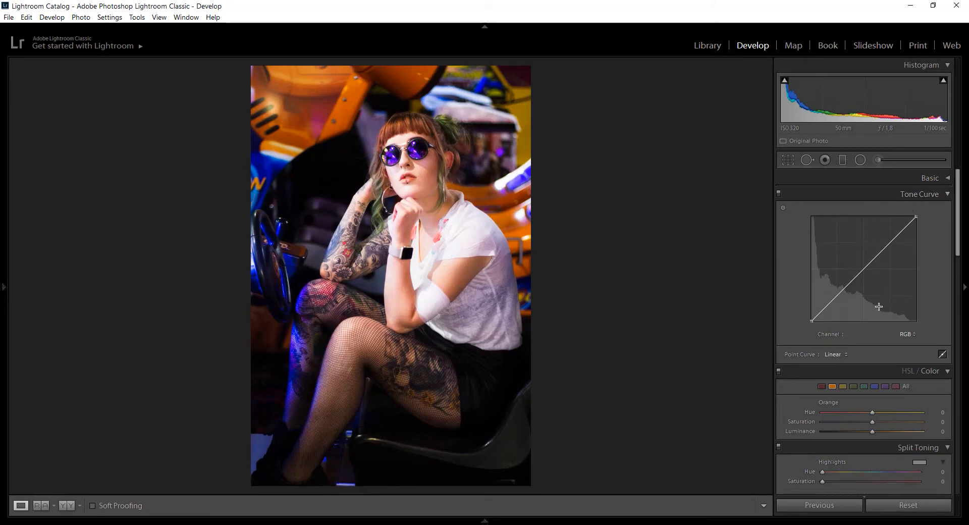
Shape the RGB tone curve directly on the photo by slightly brightening the face and darkening the thigh and dark seat, and preview its effect
left_click(783, 207)
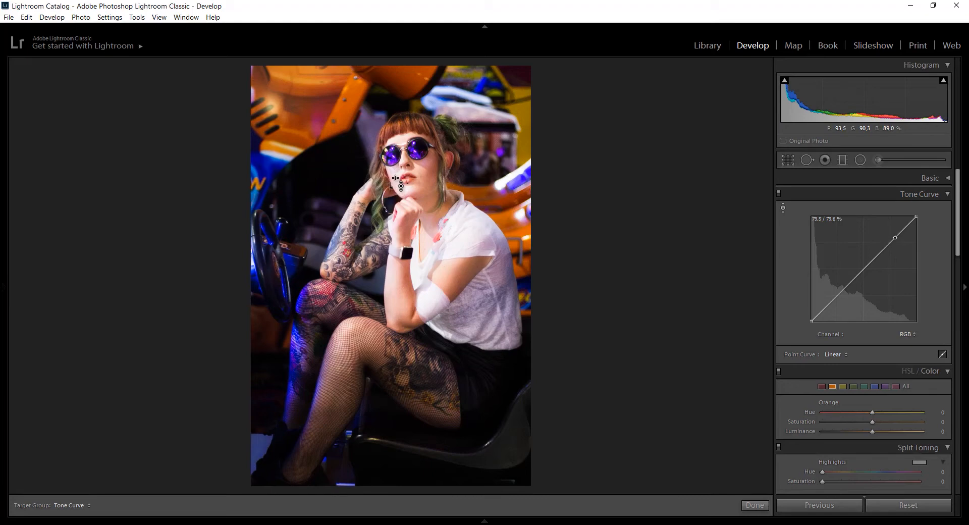
mouse_move(396, 179)
left_mouse_down()
mouse_move(397, 169)
mouse_move(397, 176)
left_mouse_up()
left_click_drag(374, 333, 374, 336)
left_click_drag(481, 410, 481, 413)
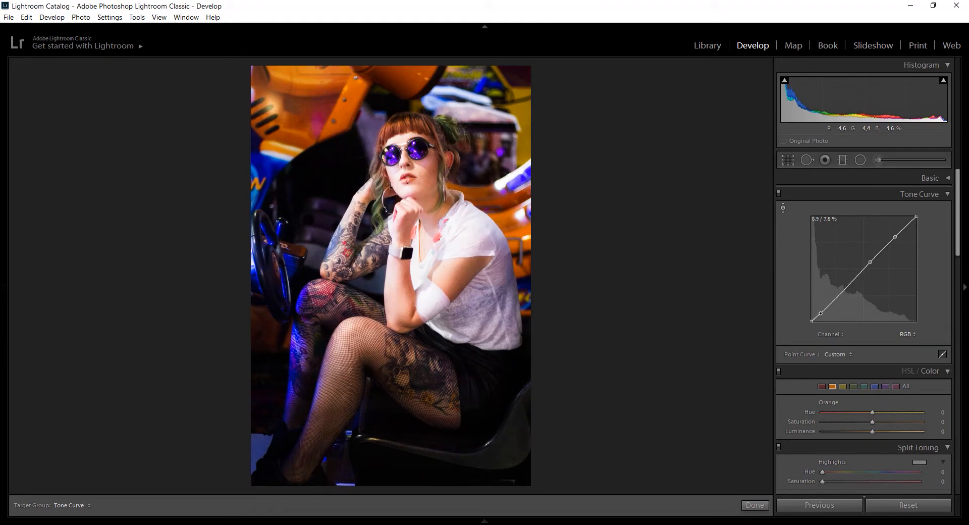
left_click(778, 192)
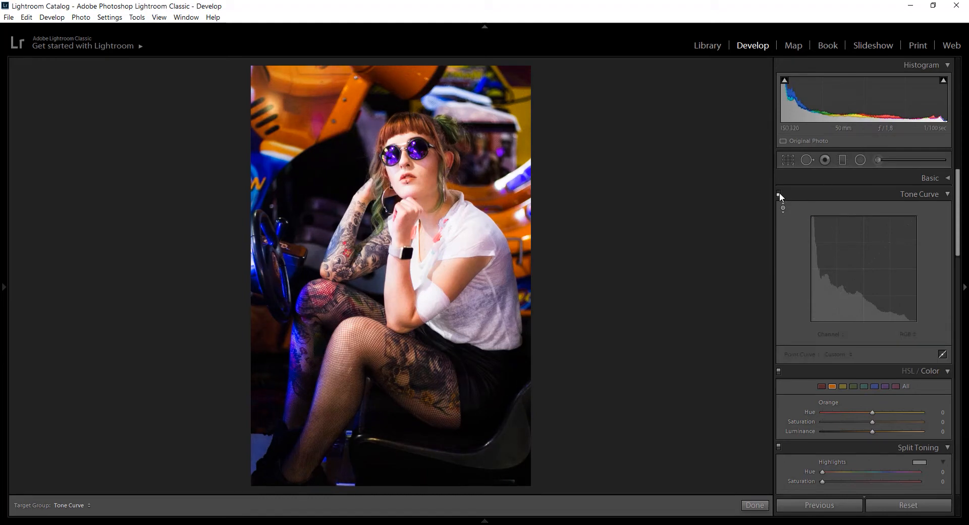
left_click(778, 193)
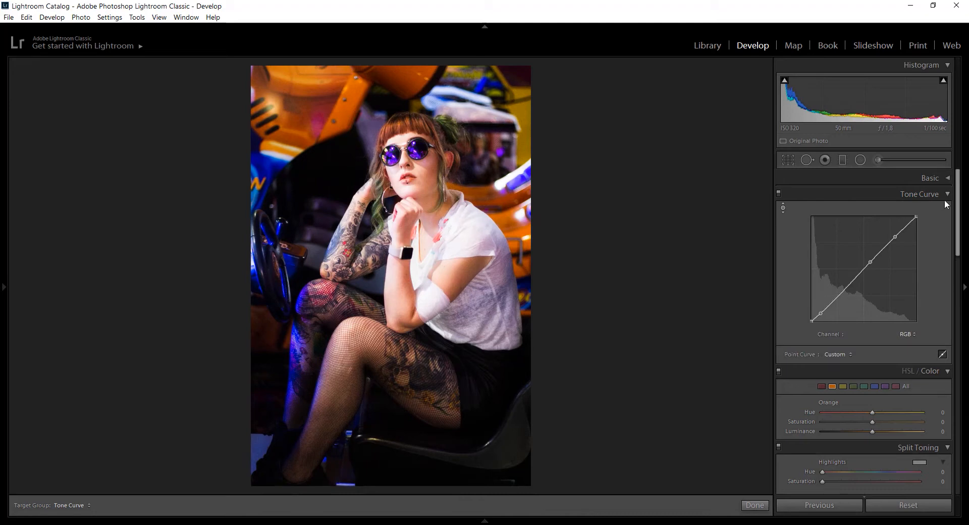
Lower the Red channel curve's shadows to about 26.7 / 23.5 %, anchor its highlights with a second point, and preview the curve's effect
left_click(837, 354)
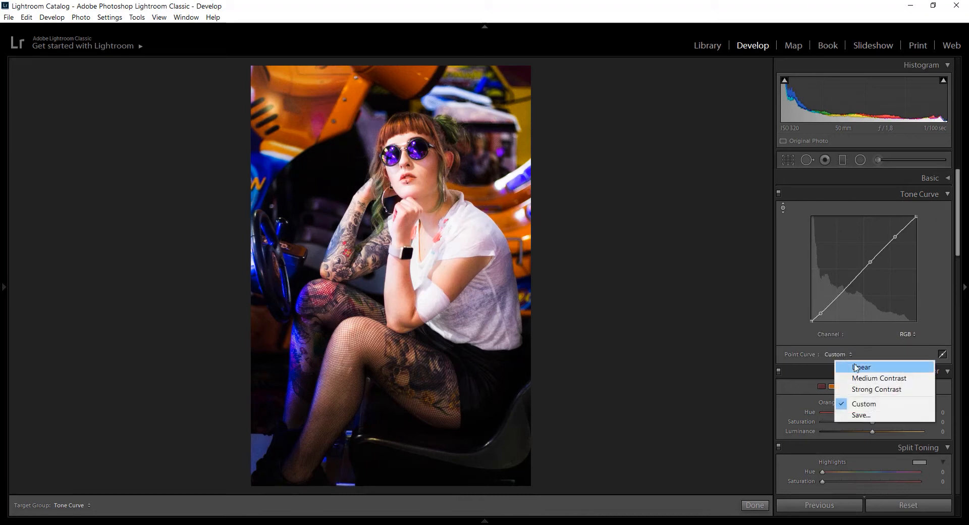
left_click(872, 337)
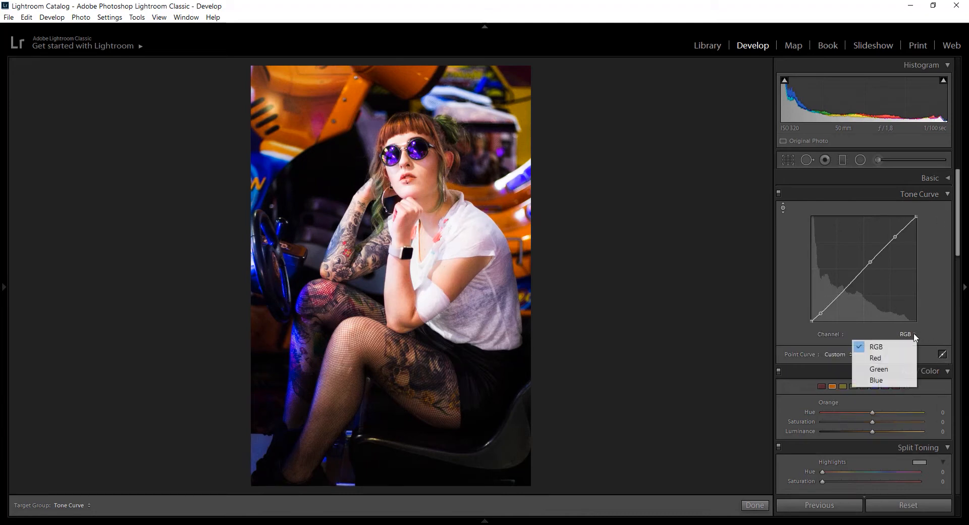
left_click(874, 358)
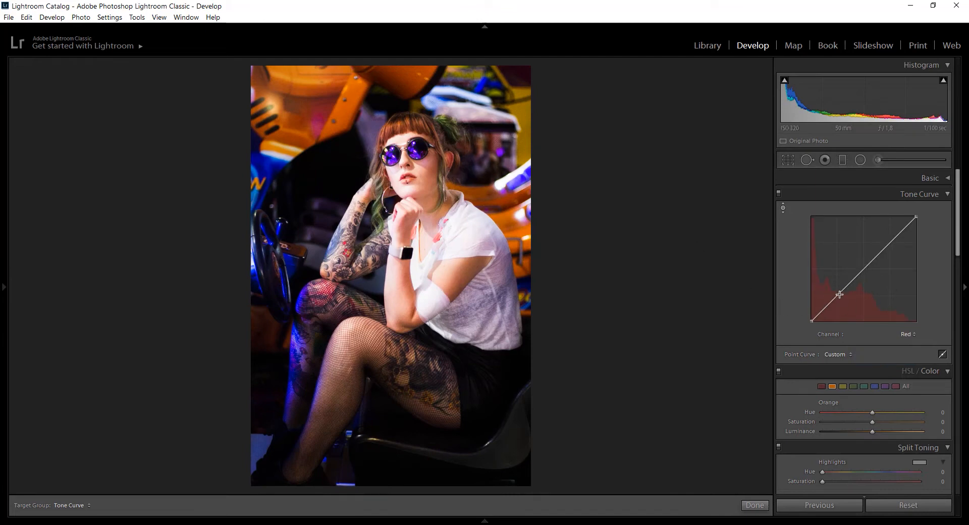
left_click_drag(839, 294, 838, 296)
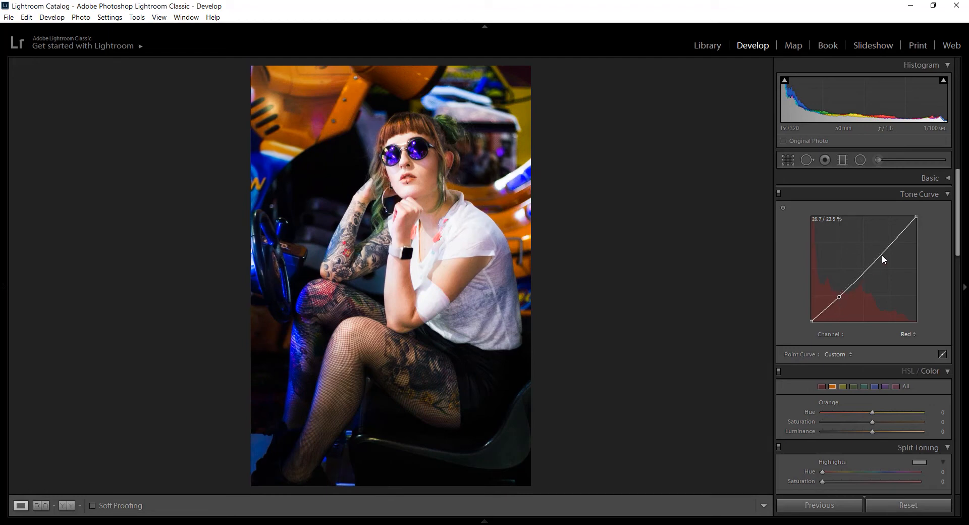
left_click(889, 244)
left_click(778, 193)
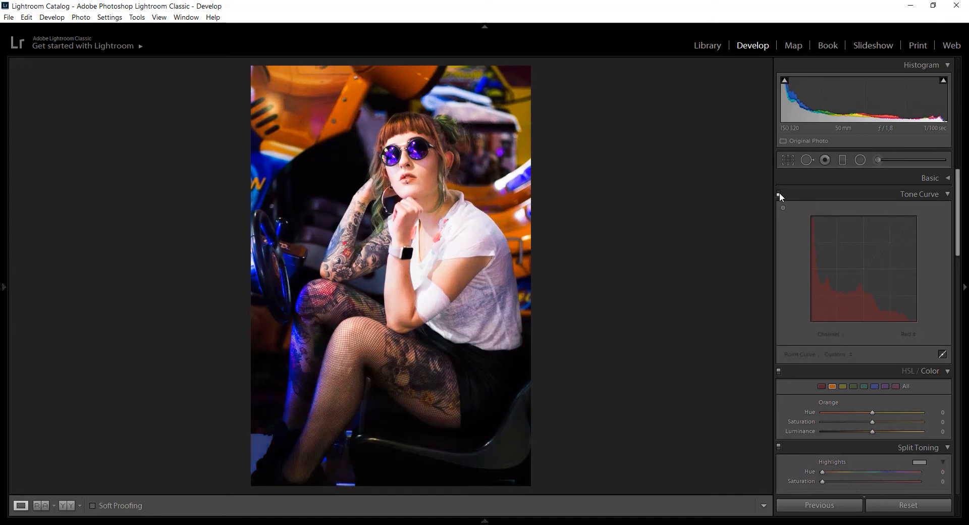
left_click(778, 193)
Raise the Green channel curve's shadows slightly and highlights to about 73.3 / 75.3 %, anchor the midtones, and compare before and after
left_click(847, 354)
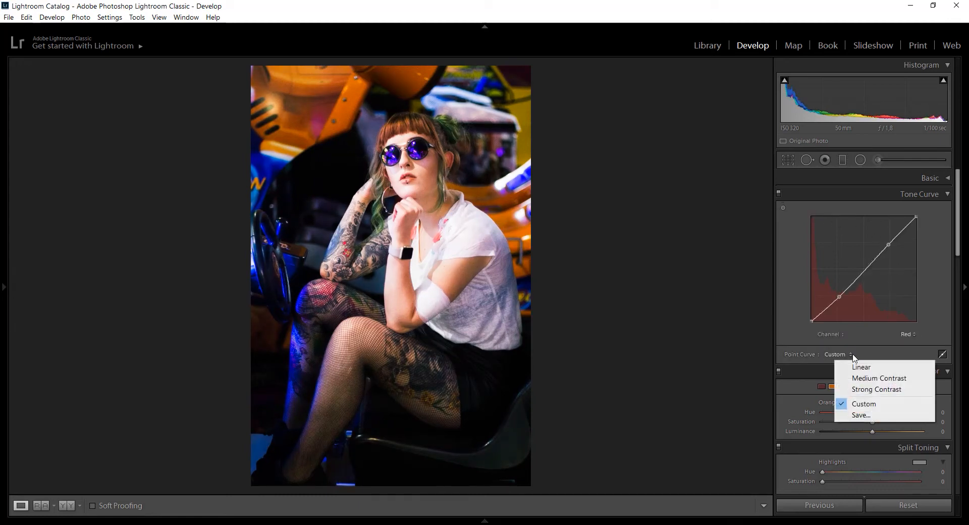
left_click(906, 334)
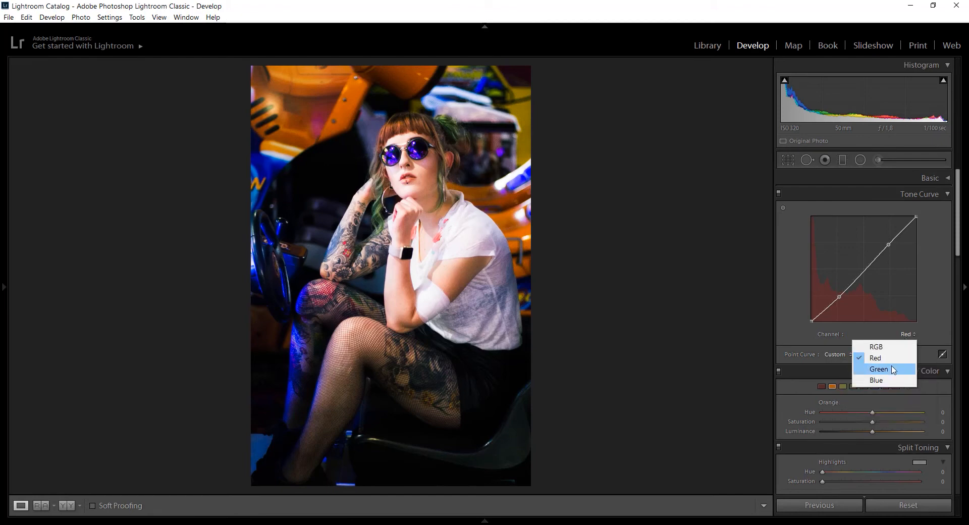
left_click(866, 369)
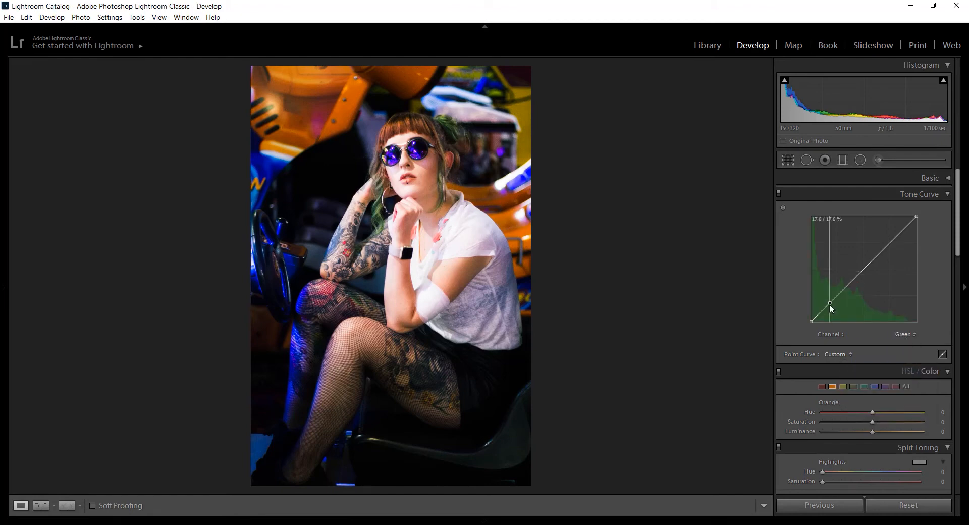
left_click_drag(829, 304, 831, 302)
left_click(889, 243)
left_click_drag(889, 244, 888, 241)
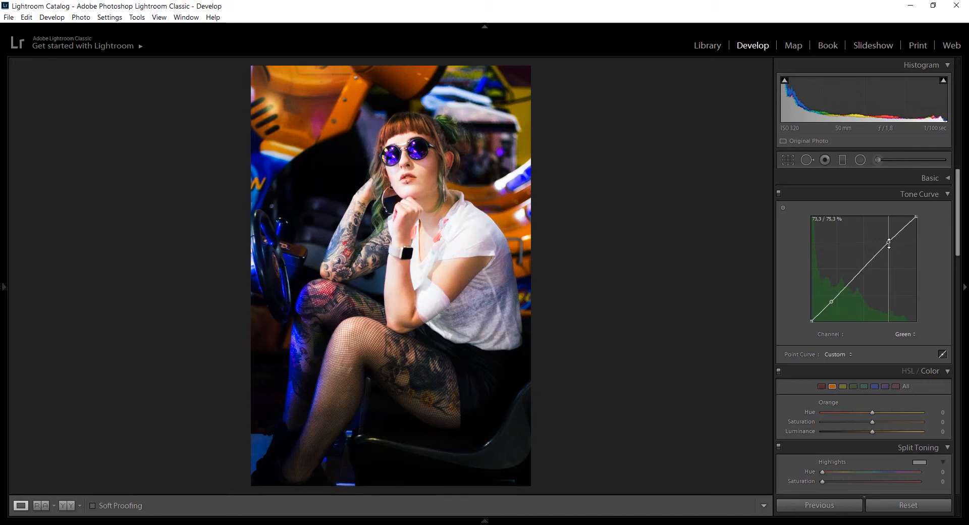
left_click(865, 269)
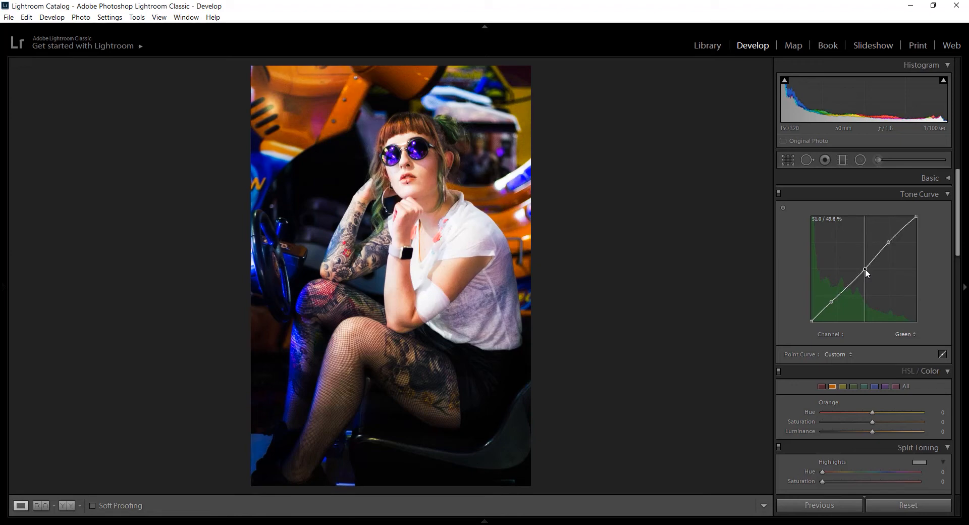
left_click(778, 193)
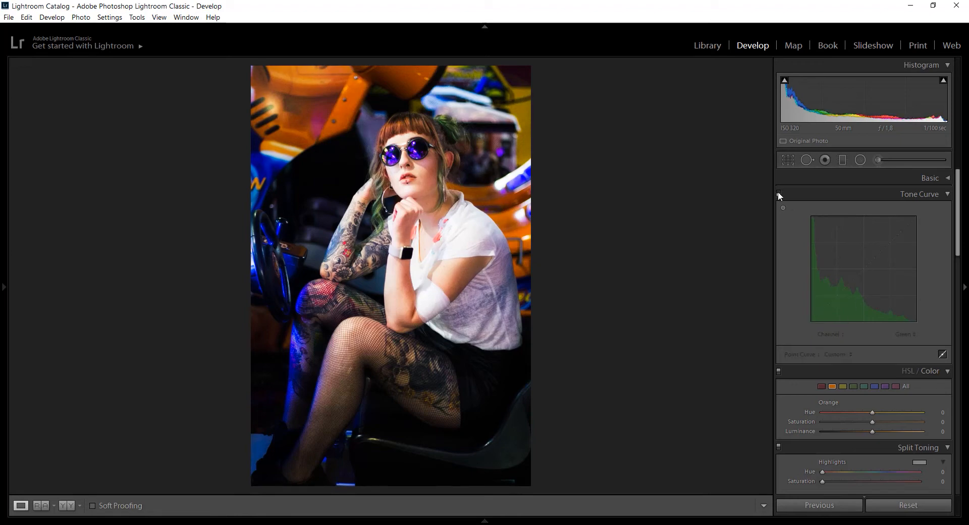
left_click(778, 194)
key("y")
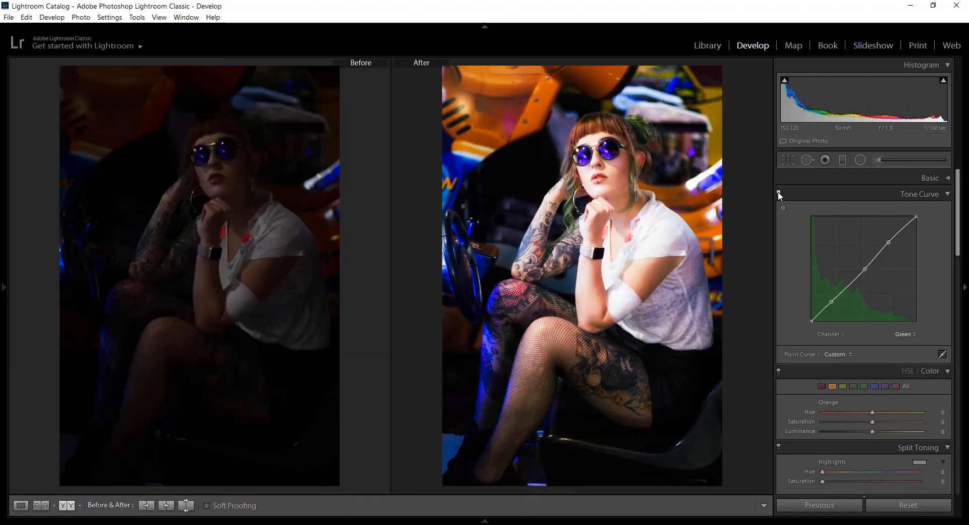
key("y")
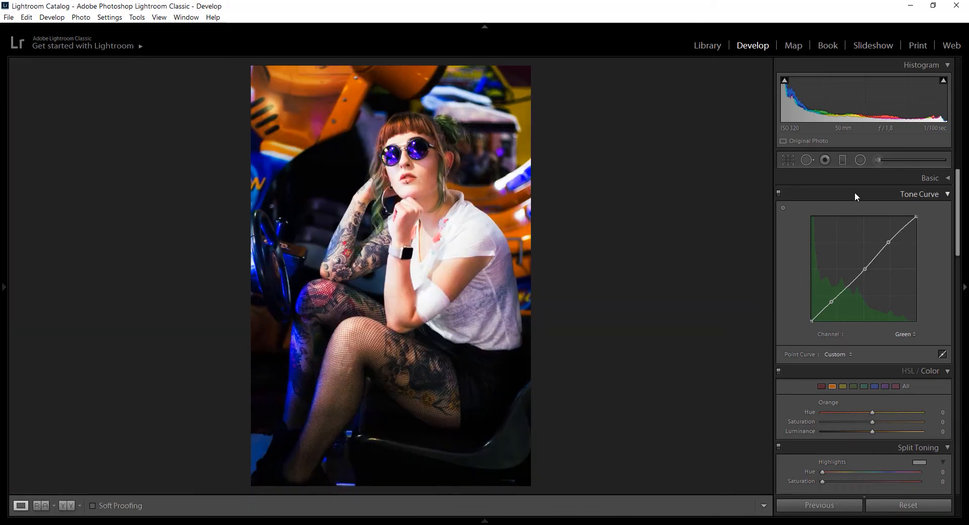
Raise the Blue channel curve's shadows slightly, lower its highlights to about 76.1 / 73.3 %, and preview the effect before closing the tone curve
left_click(904, 334)
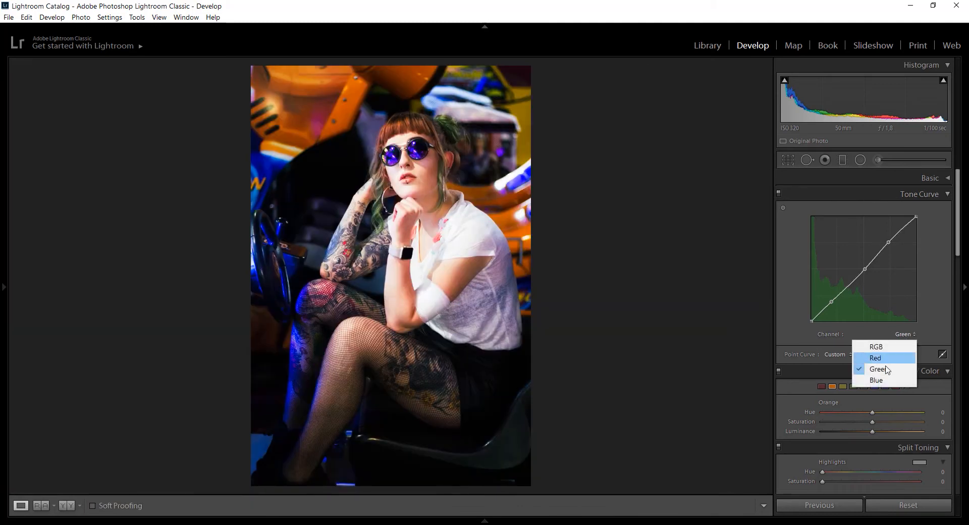
left_click(887, 379)
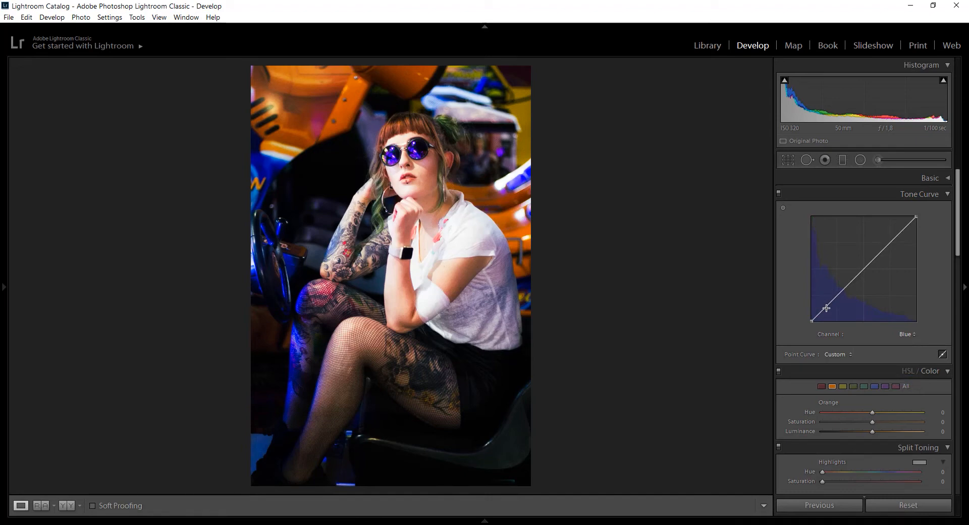
left_click_drag(826, 307, 827, 304)
left_click_drag(891, 240, 891, 243)
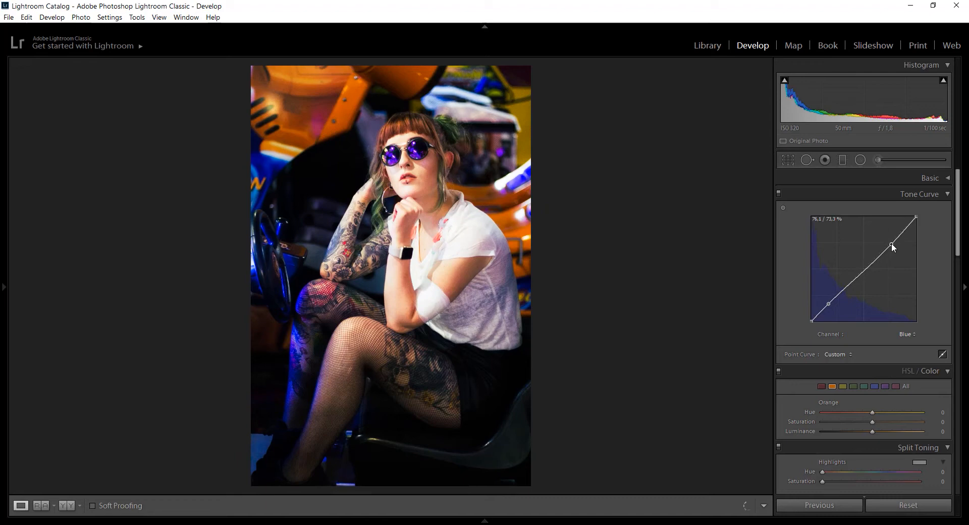
left_click(779, 192)
left_click(779, 192)
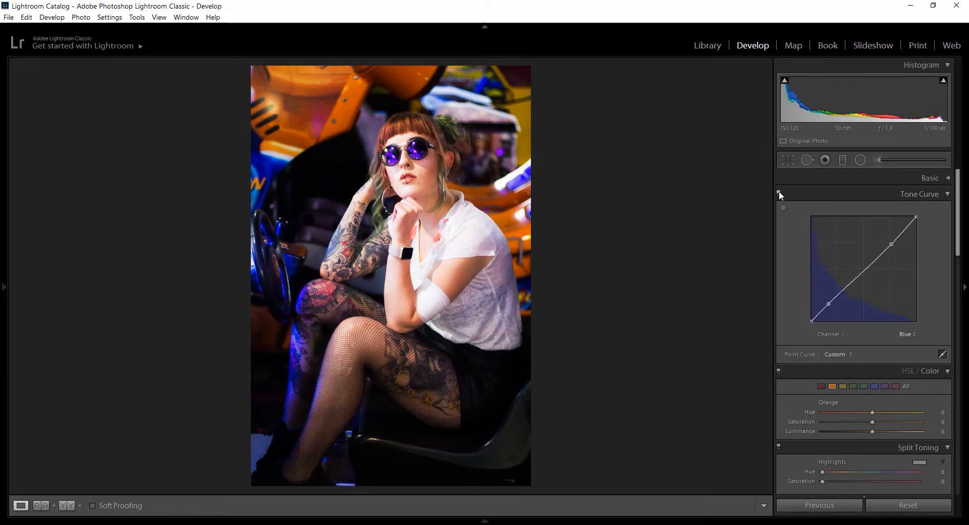
left_click(865, 193)
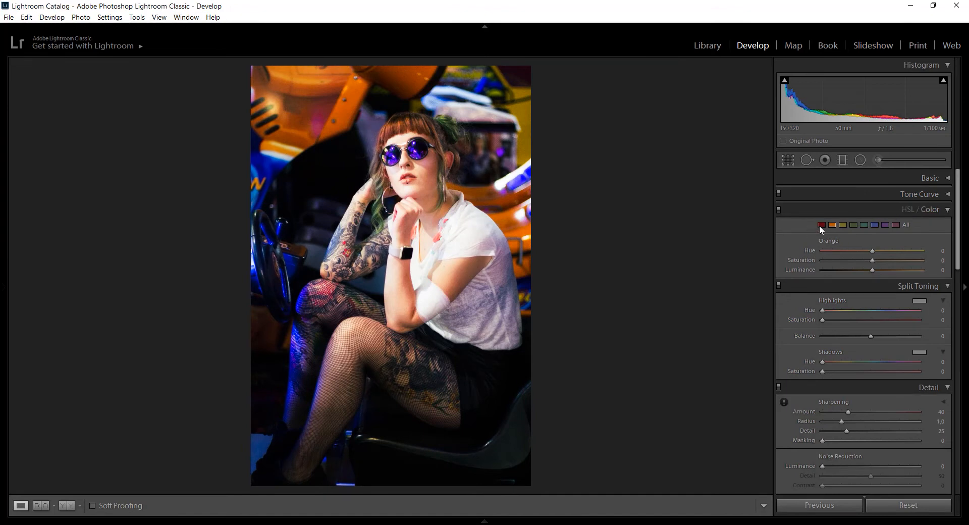
Shift the Red hue slightly upward, set Orange Hue to -5 and Luminance to -20, and preview the color changes on and off
left_click(821, 225)
mouse_move(895, 250)
left_mouse_down()
mouse_move(862, 249)
mouse_move(878, 251)
left_mouse_up()
left_click(832, 226)
mouse_move(865, 250)
left_mouse_down()
mouse_move(849, 249)
mouse_move(883, 250)
mouse_move(869, 252)
left_mouse_up()
left_click_drag(861, 268, 864, 267)
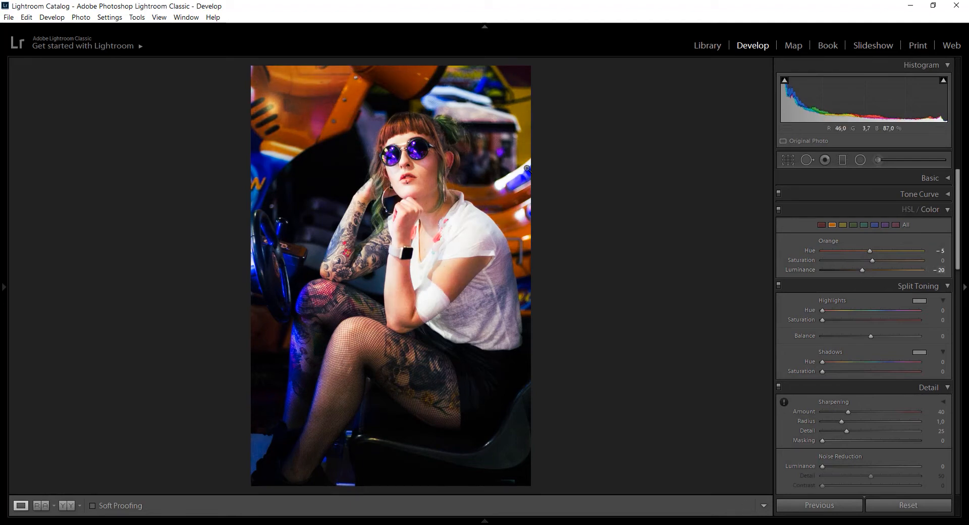
left_click(778, 208)
left_click(779, 209)
left_click(779, 209)
left_click(779, 209)
Set Yellow Hue to -65, Saturation to -45 and Luminance to -33, and adjust the Green hue and saturation
left_click(842, 227)
left_click(856, 250)
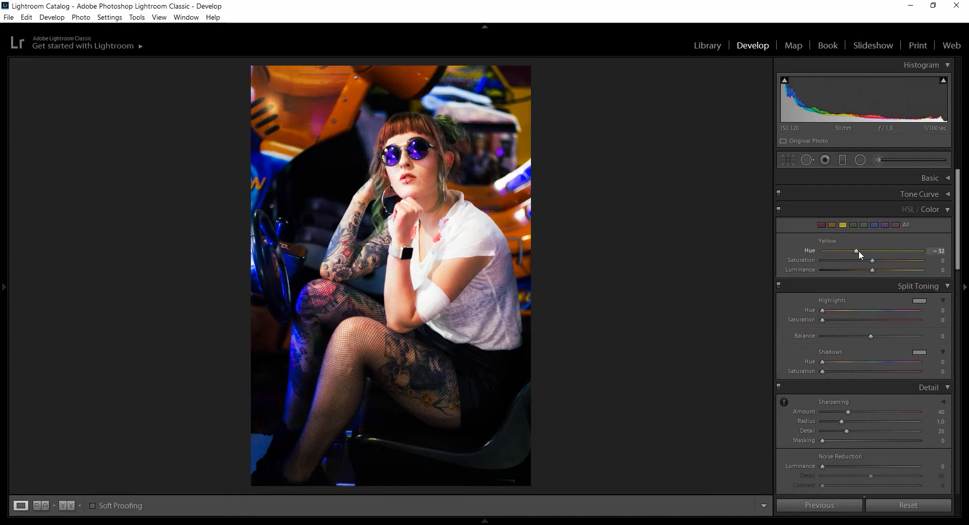
mouse_move(853, 250)
left_mouse_down()
mouse_move(829, 250)
mouse_move(892, 250)
mouse_move(808, 260)
mouse_move(846, 260)
mouse_move(850, 272)
mouse_move(851, 258)
left_mouse_up()
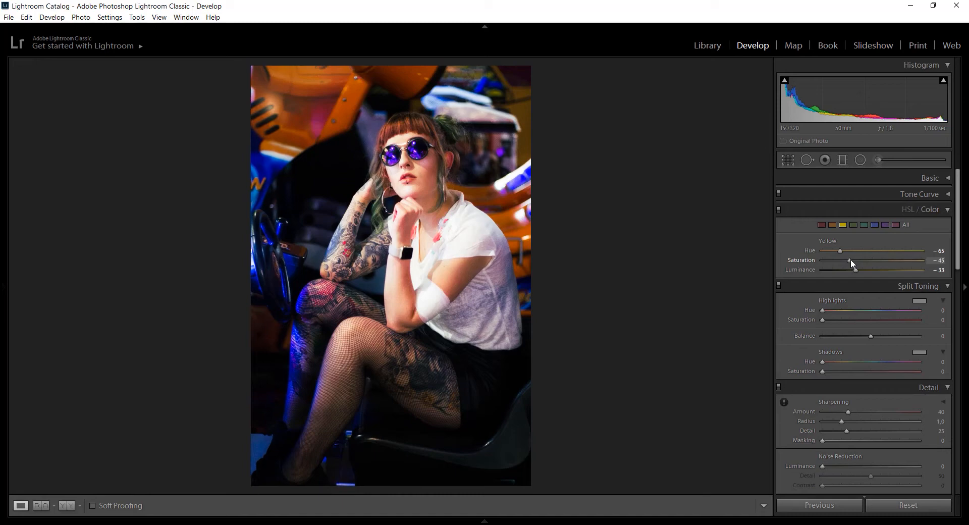
left_click(853, 224)
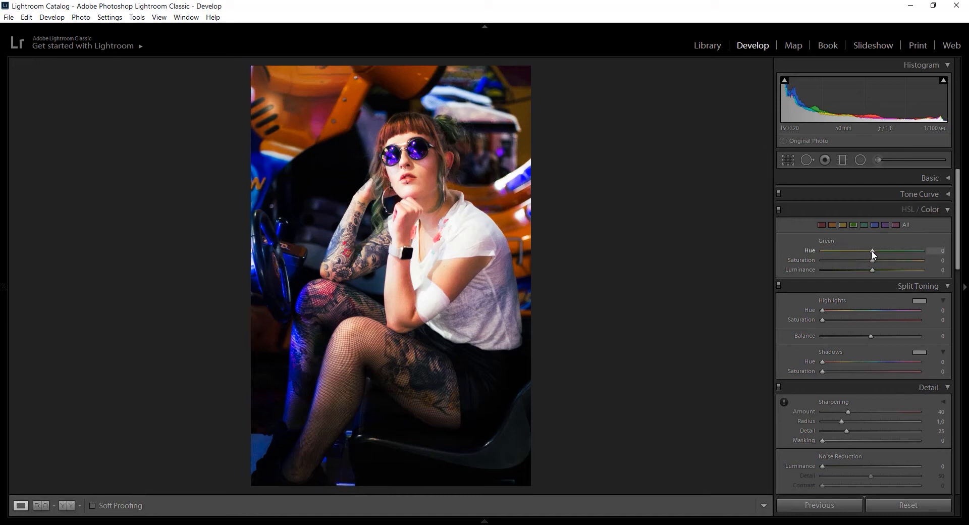
left_click_drag(871, 251, 894, 259)
Set Aqua Hue to -12, Saturation to +34 and Luminance to -8, and preview the color changes on and off
left_click(863, 225)
left_click_drag(871, 250, 853, 250)
left_click(865, 250)
mouse_move(872, 260)
left_mouse_down()
mouse_move(899, 260)
mouse_move(868, 269)
left_mouse_up()
left_click(779, 208)
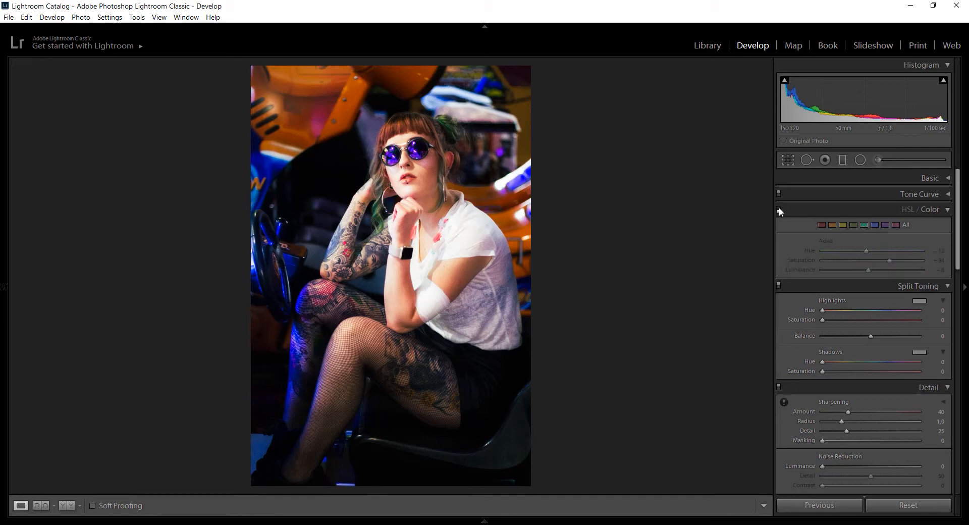
left_click(779, 208)
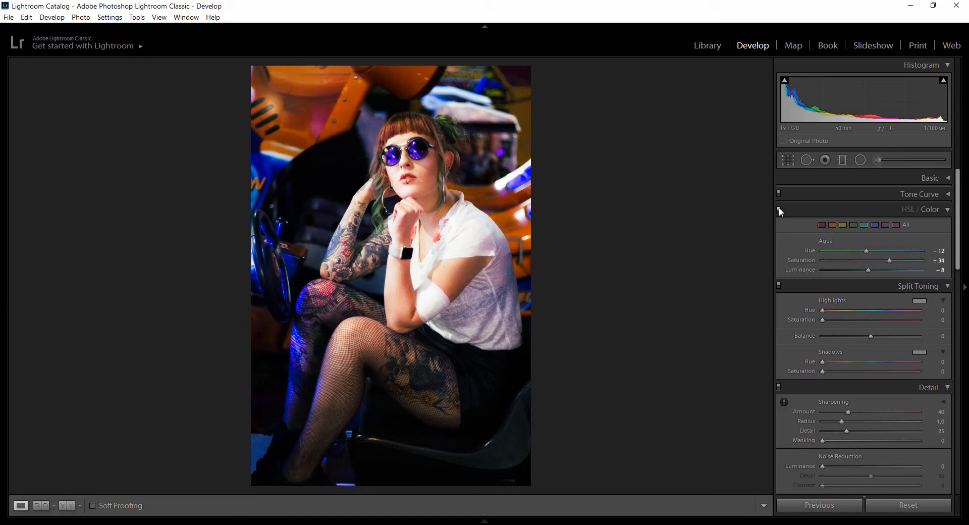
left_click(779, 208)
left_click(779, 207)
left_click(779, 208)
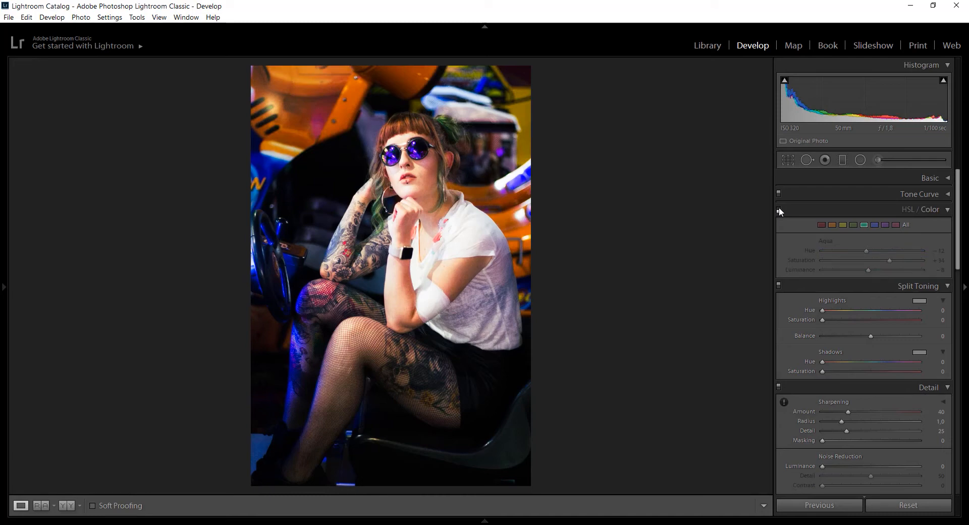
left_click(779, 209)
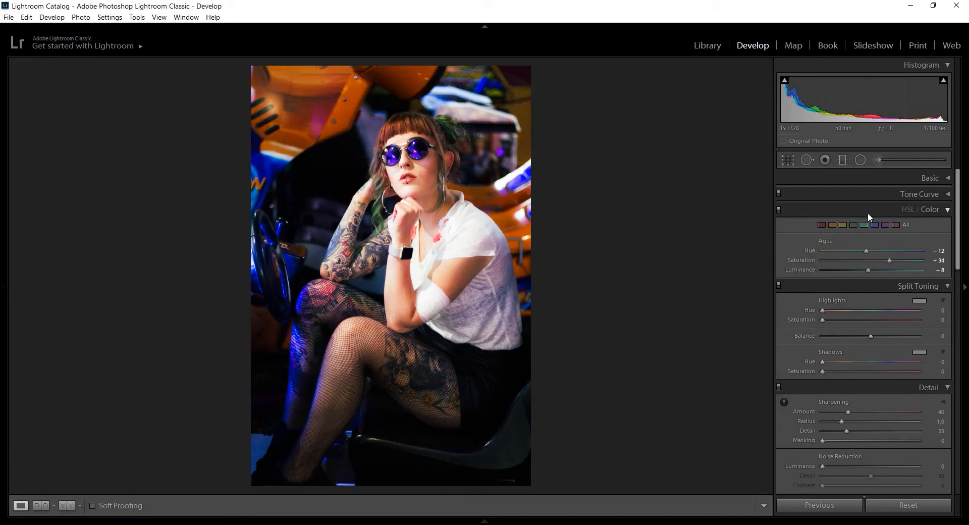
Set Blue Hue to -4, Saturation to -42 and Luminance to -9
left_click(875, 226)
mouse_move(855, 249)
left_mouse_down()
mouse_move(895, 250)
mouse_move(862, 260)
mouse_move(870, 269)
mouse_move(850, 260)
mouse_move(870, 250)
left_mouse_up()
left_click(862, 251)
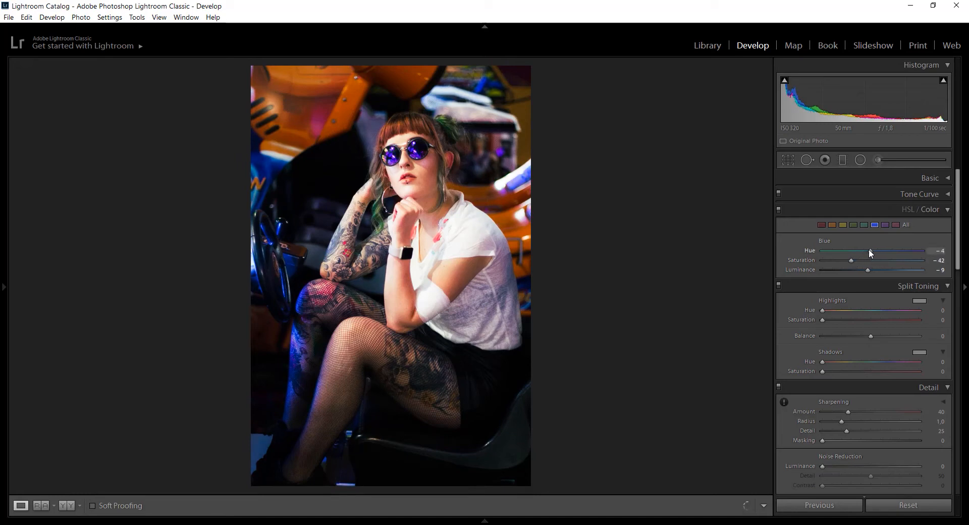
Compare the photo with the HSL color adjustments turned off and on
left_click(779, 210)
left_click(778, 208)
left_click(779, 209)
left_click(779, 209)
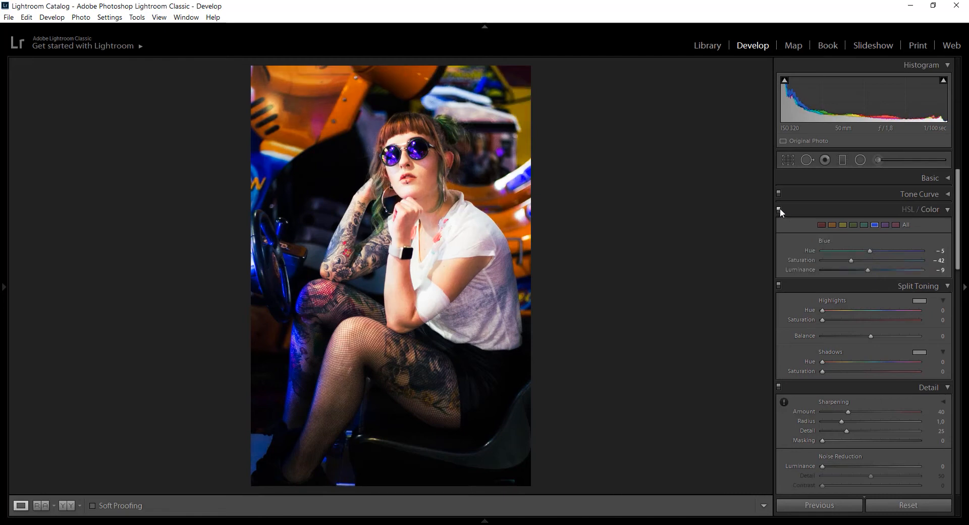
left_click(826, 209)
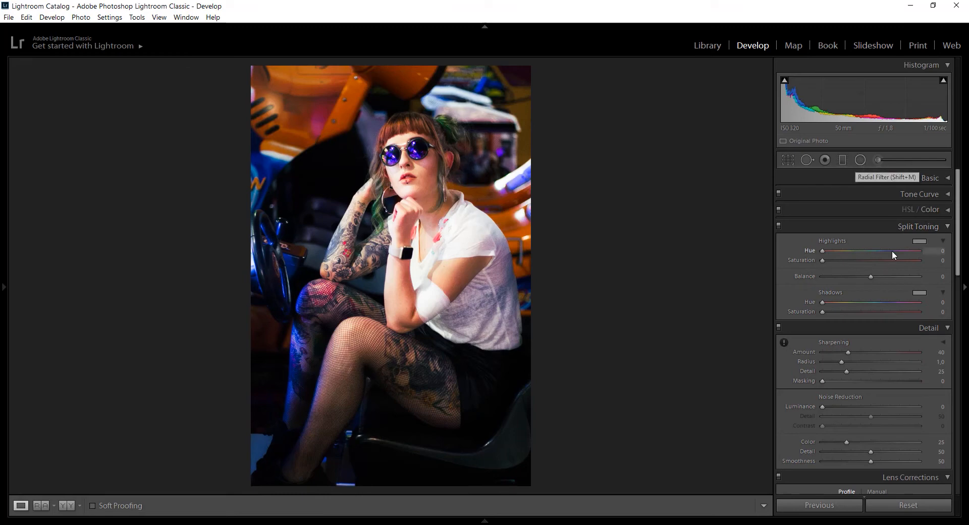
Set the split-toning Highlights Hue to 43 and Saturation to 15, and preview the toning off and on
left_click(823, 252, "alt")
left_click_drag(823, 255, 840, 256)
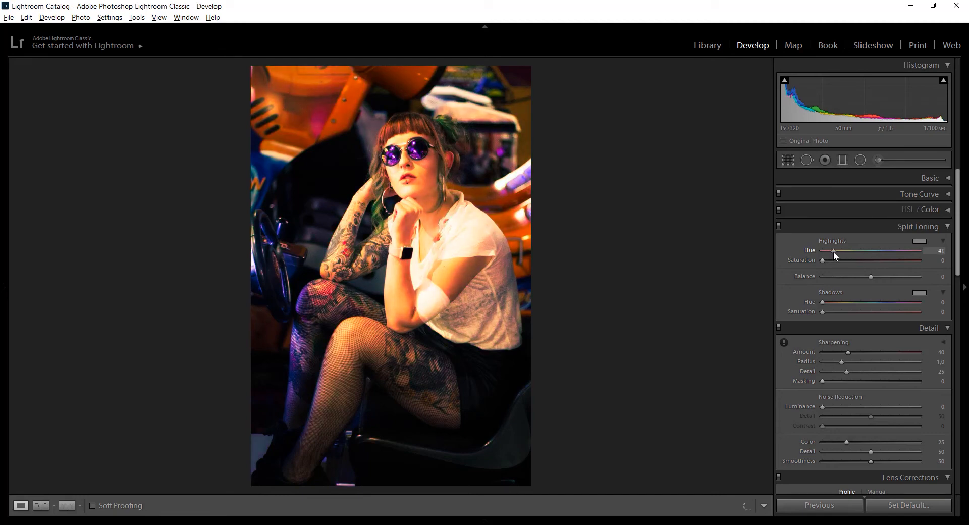
left_click_drag(834, 251, 834, 253)
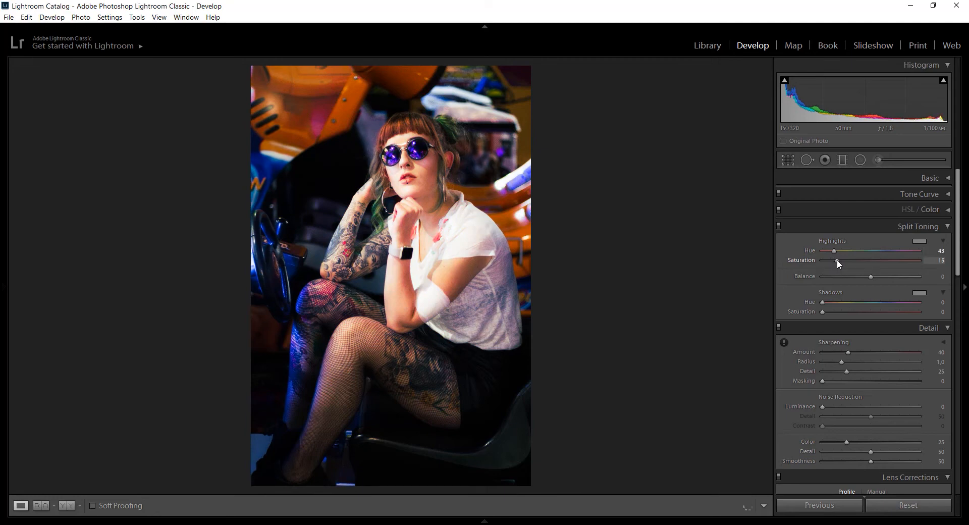
left_click(779, 225)
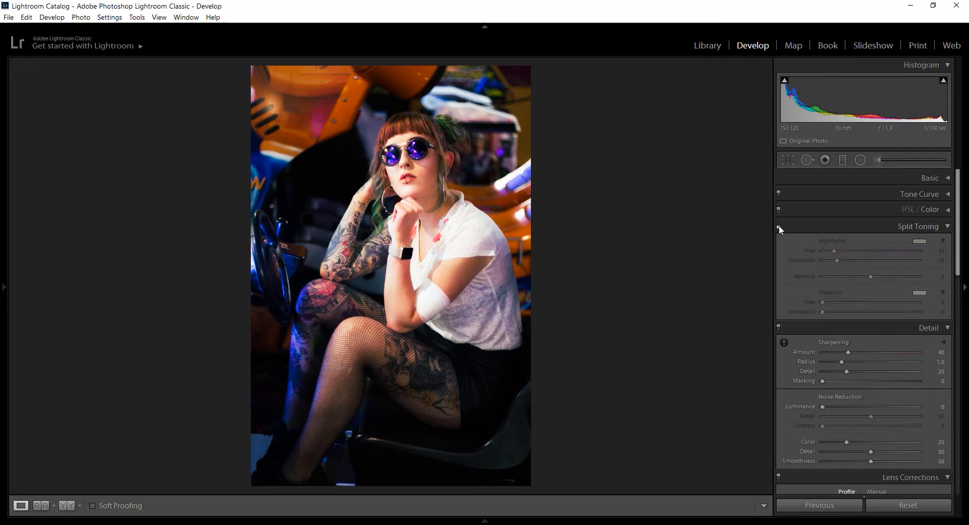
left_click(778, 226)
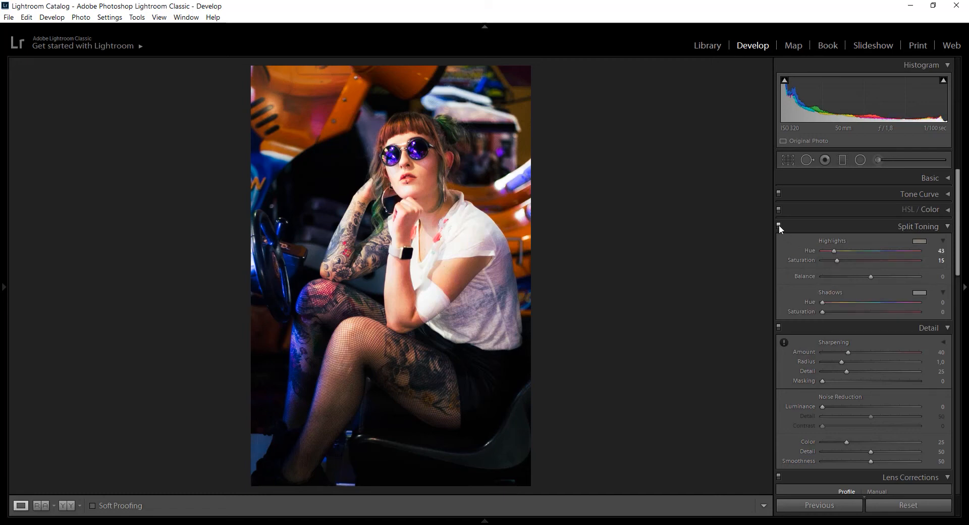
Set the split-toning Shadows Hue to 223 and Saturation to 23, and preview the toning off and on
left_click(878, 302, "alt")
left_click_drag(882, 301, 882, 304)
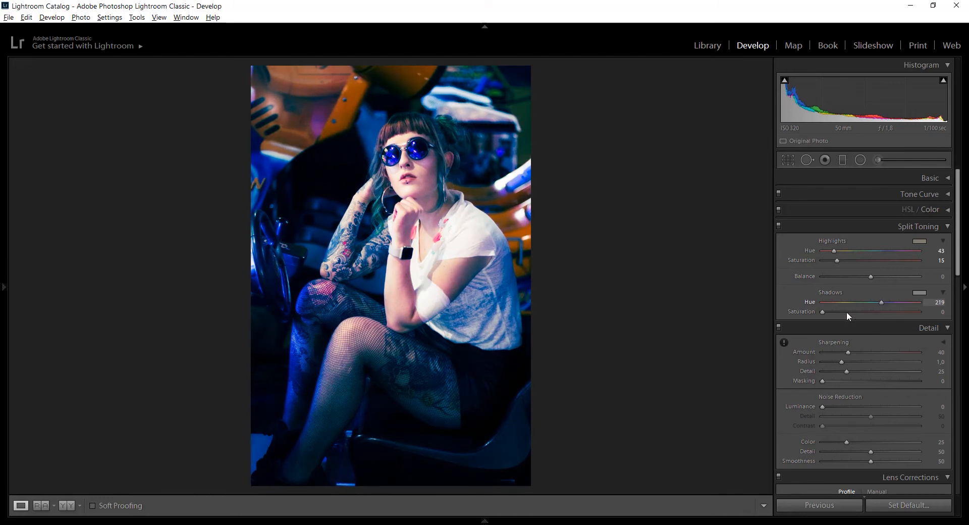
left_click(882, 303, "alt")
left_click_drag(883, 303, 882, 303)
left_click_drag(889, 303, 884, 303)
left_click_drag(882, 302, 883, 302)
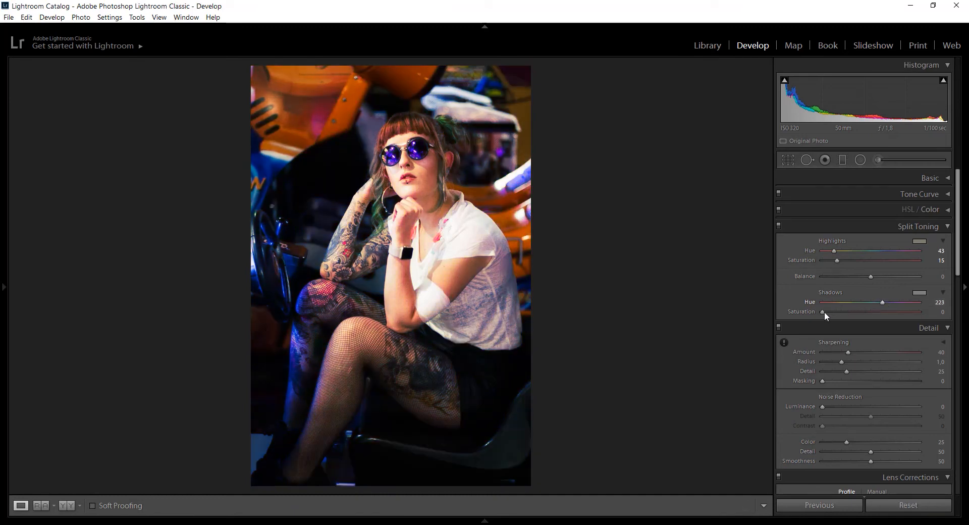
left_click_drag(823, 311, 845, 306)
left_click(779, 225)
left_click(778, 226)
Set the split-toning Balance to -24
left_click(860, 276)
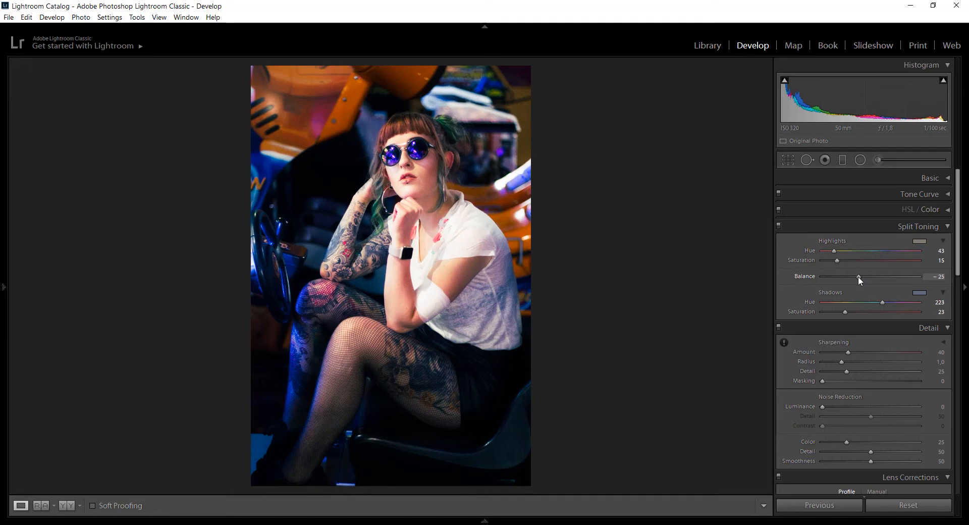
left_click_drag(858, 277, 858, 277)
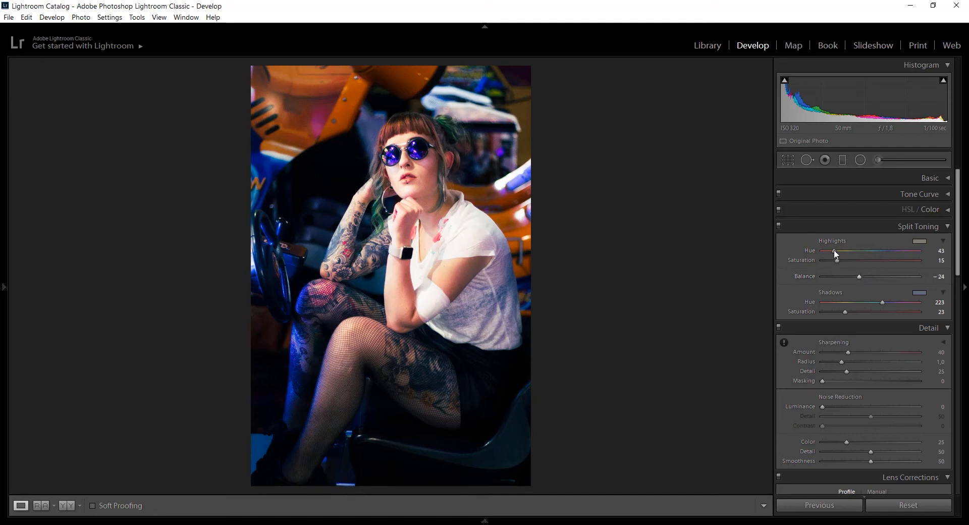
left_click(933, 226)
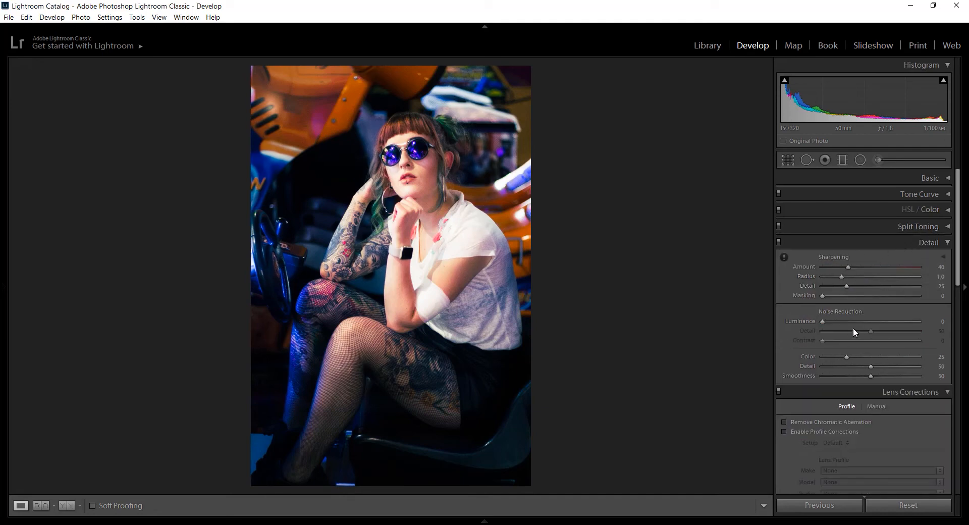
Set the noise reduction Luminance to 35 and compare the photo before and after side by side
left_click(842, 321)
left_click_drag(853, 321, 855, 321)
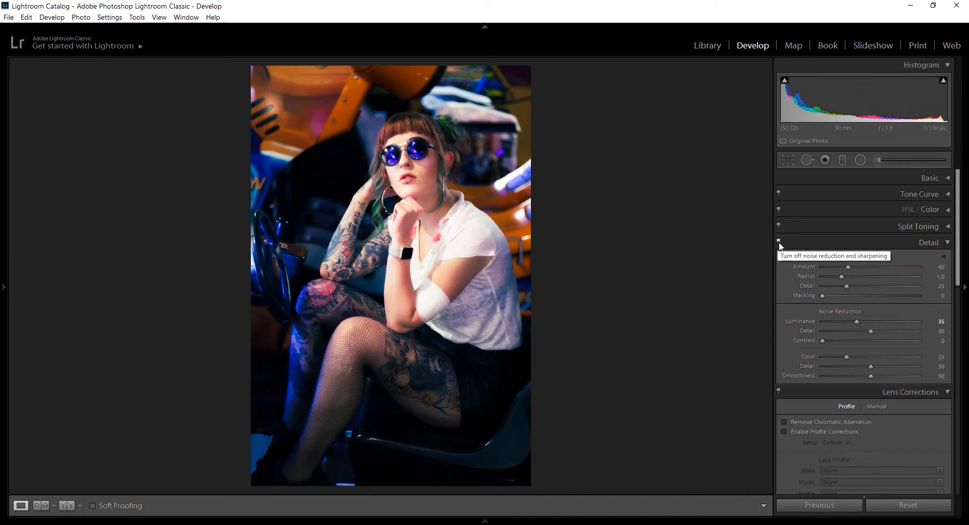
key("y")
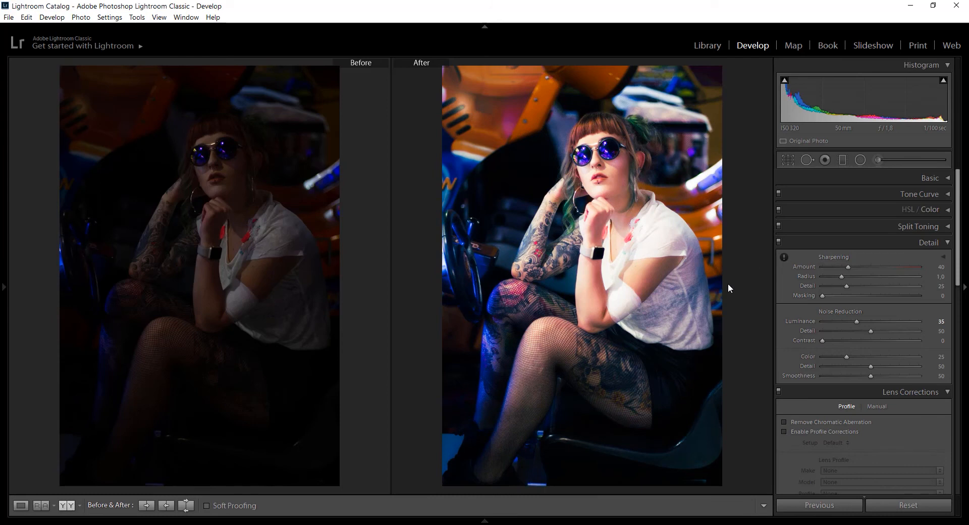
key("y")
left_click(947, 243)
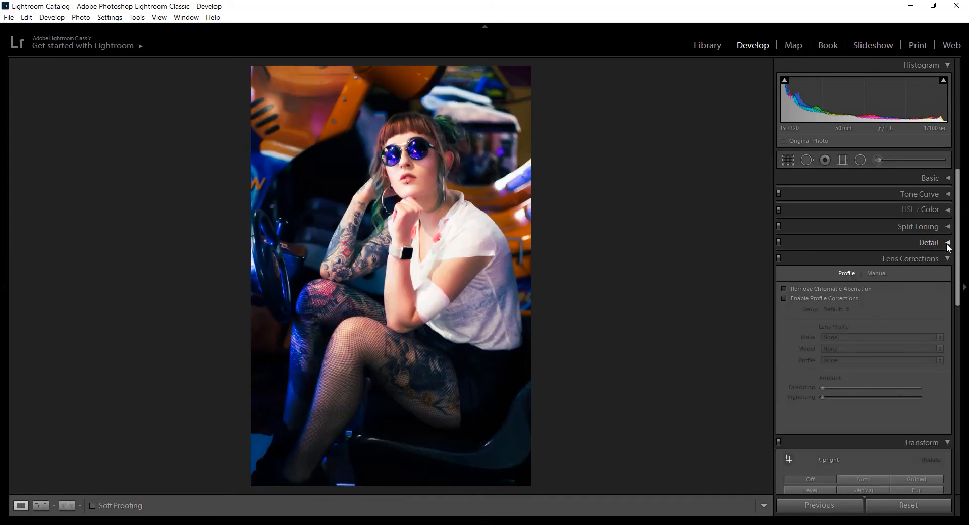
Remove chromatic aberration, enable the lens profile corrections, and preview the lens corrections off and on
left_click(784, 288)
left_click(828, 298)
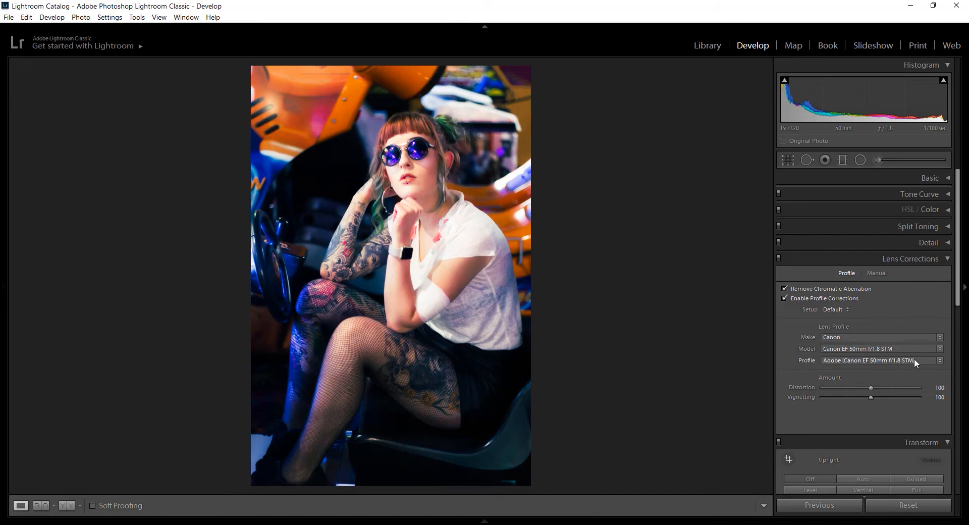
left_click(778, 257)
left_click(778, 257)
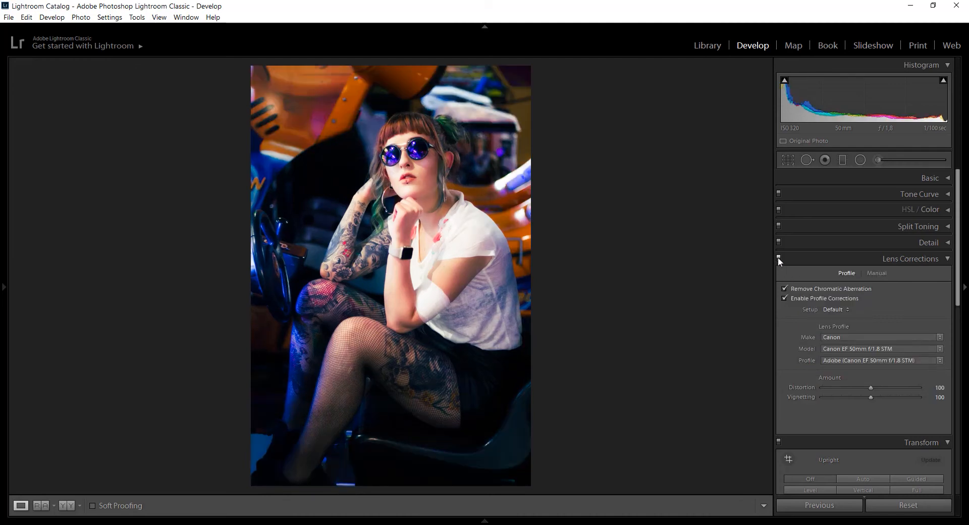
left_click(778, 257)
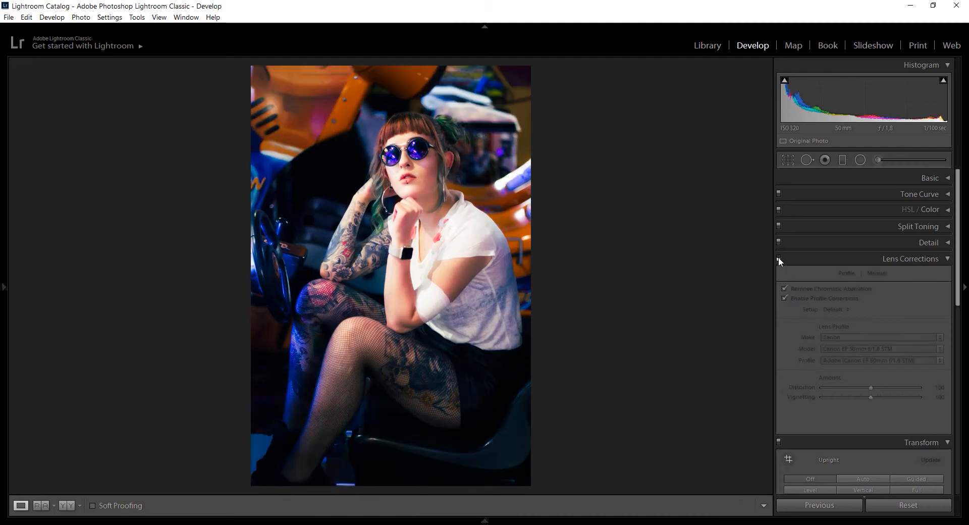
left_click(778, 257)
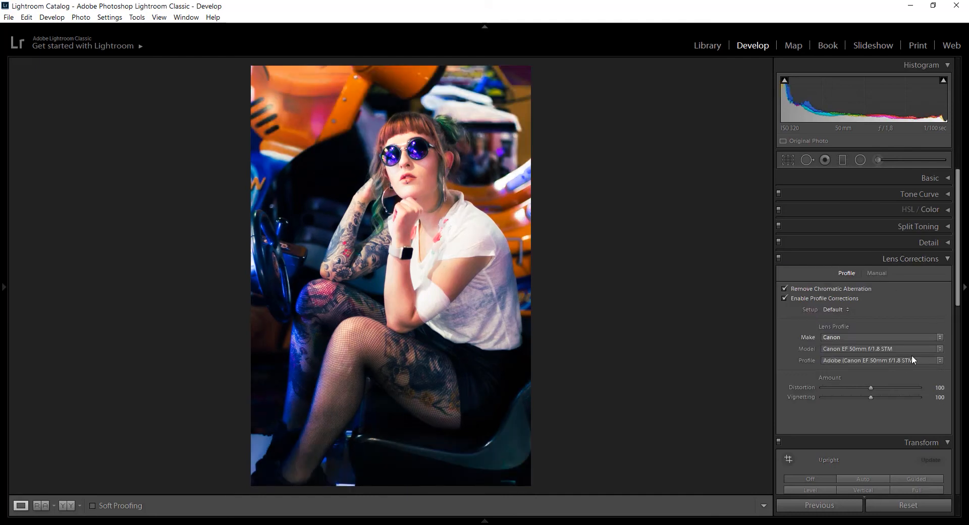
Set the lens profile's Vignetting correction amount to 50
left_click(853, 397)
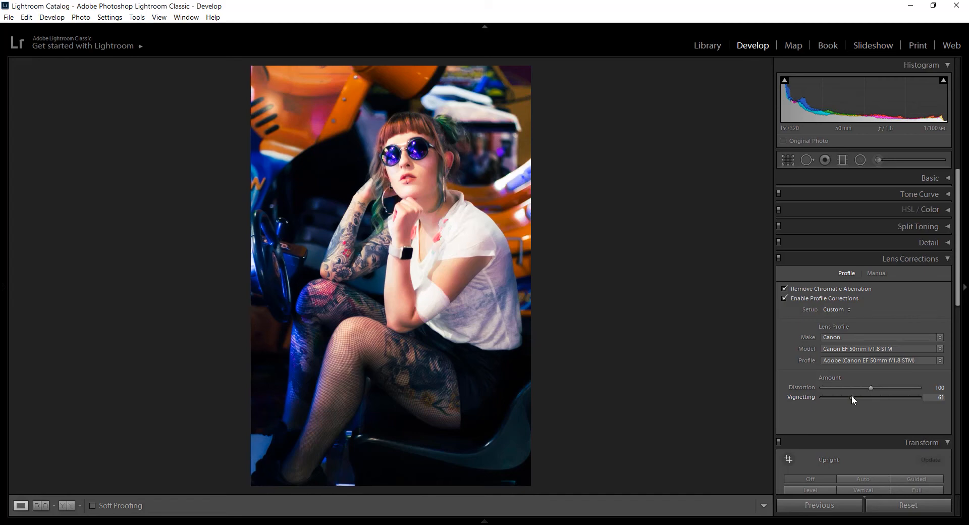
left_click_drag(852, 397, 851, 396)
left_click(939, 397)
type("50")
key("Return")
left_click(918, 262)
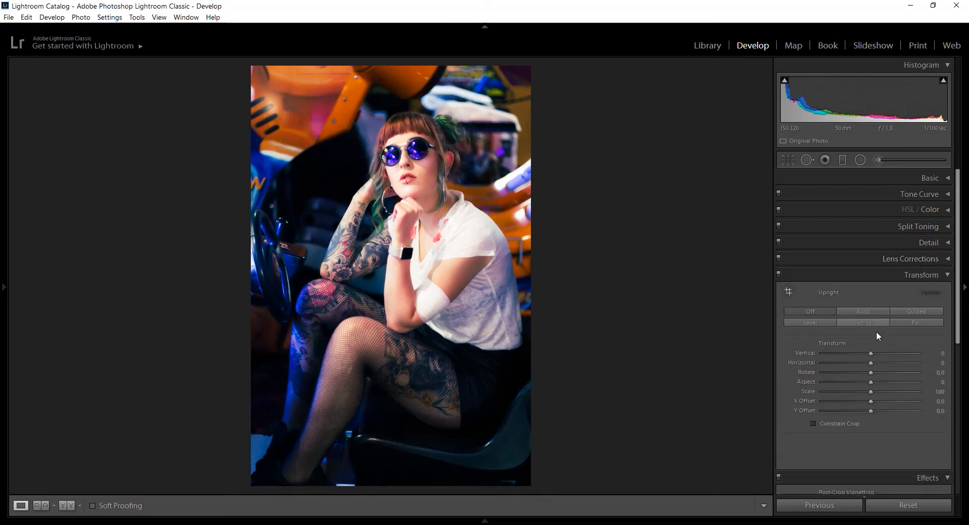
Set the Calibration hues to -15 for Blue Primary, -31 for Green Primary and -10 for Red Primary
left_click(943, 274)
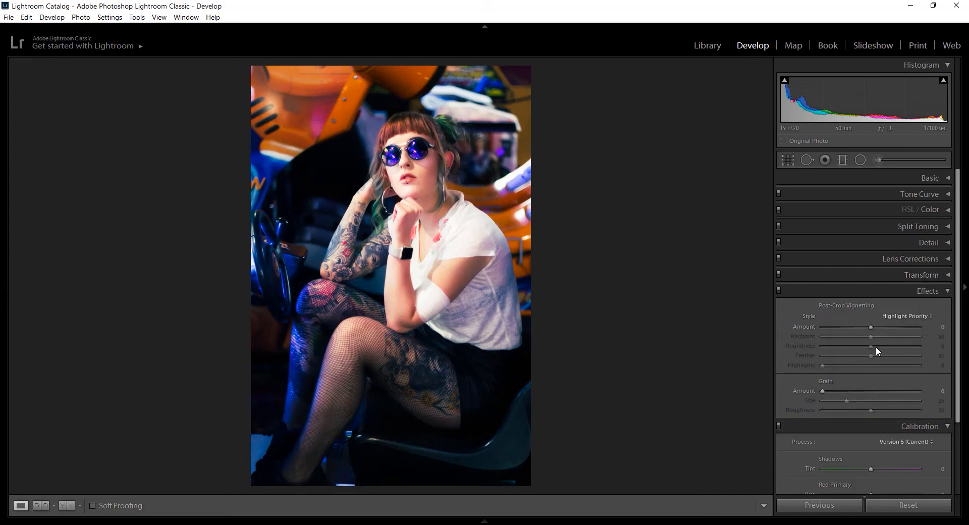
left_click(922, 289)
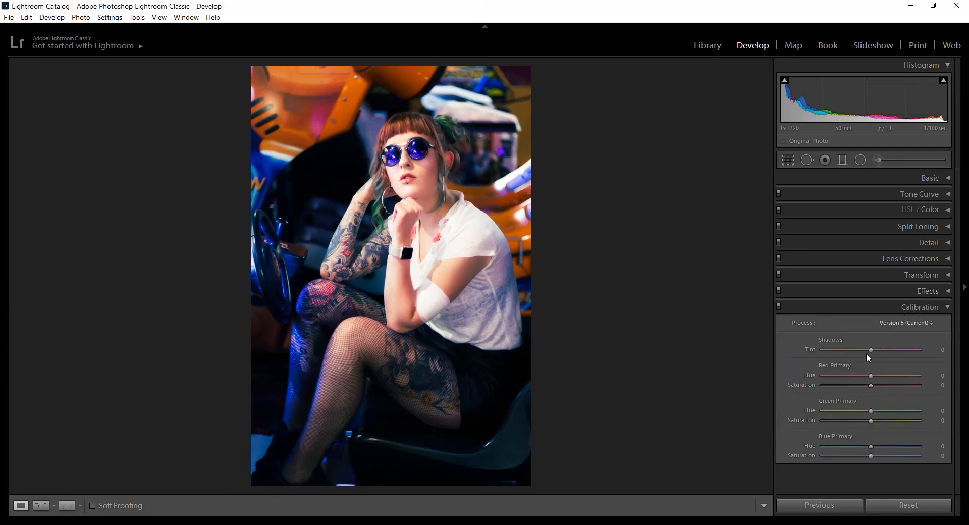
left_click(861, 446)
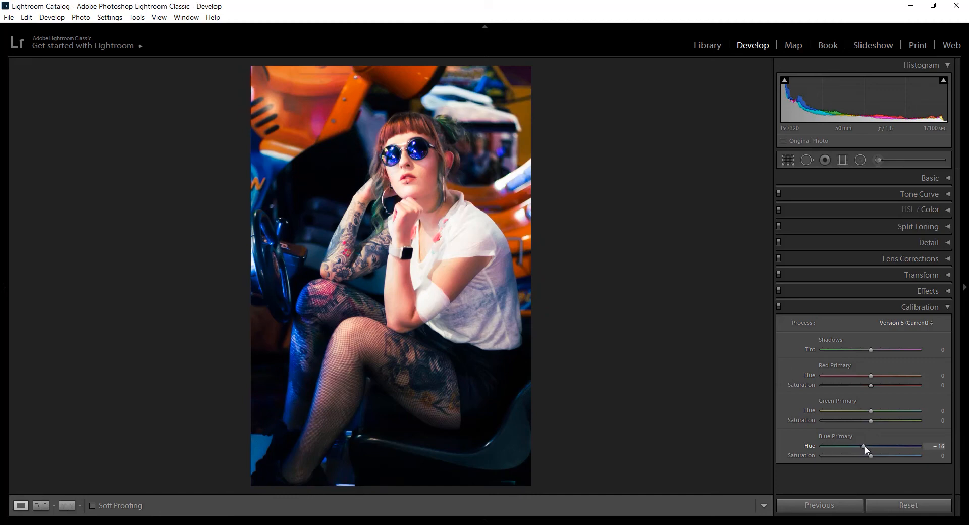
scroll(864, 445, "up", 1)
Set the Calibration Shadows Tint to -6 and preview the calibration changes off and on
left_click_drag(870, 349, 882, 349)
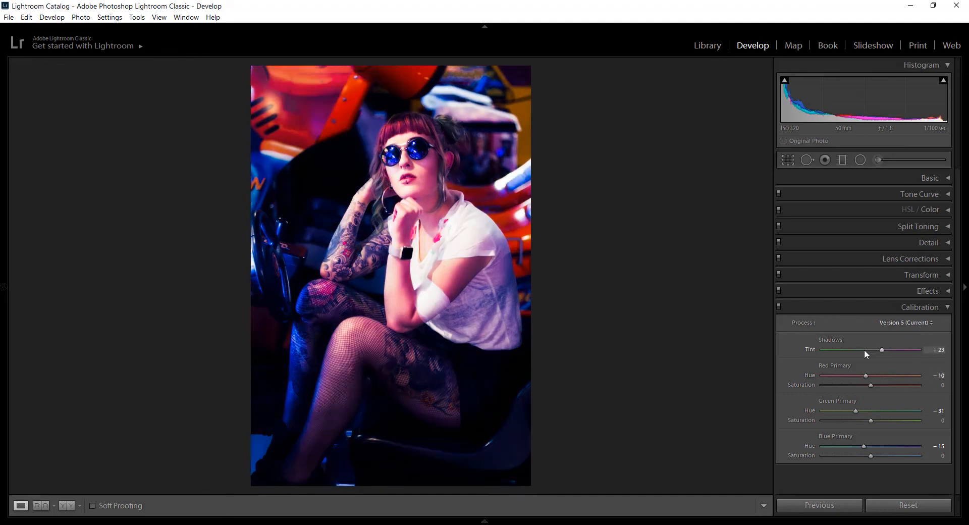
left_click(864, 349)
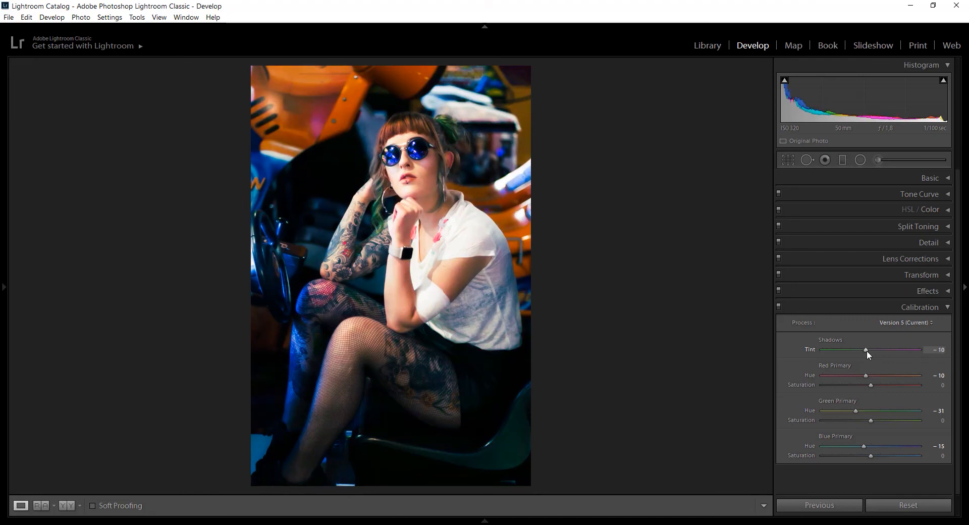
left_click_drag(868, 349, 869, 349)
left_click(777, 306)
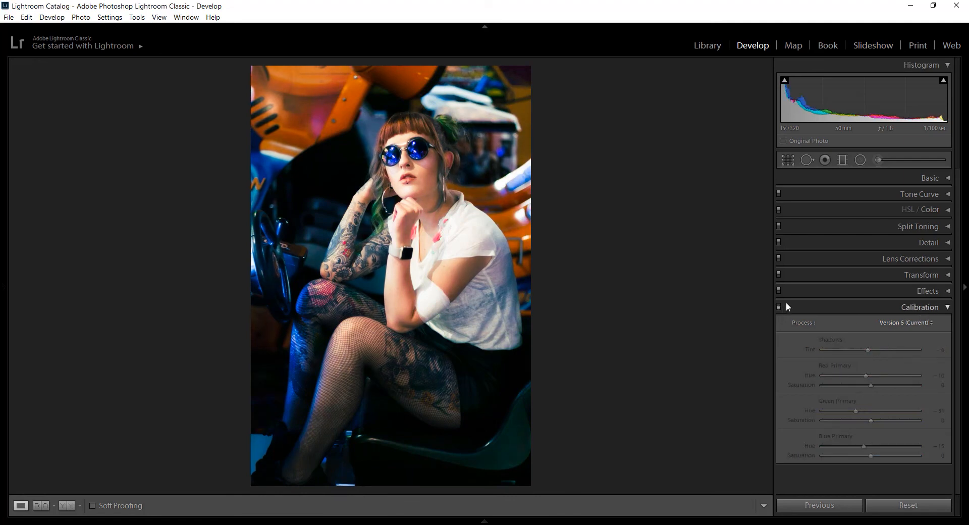
left_click(779, 306)
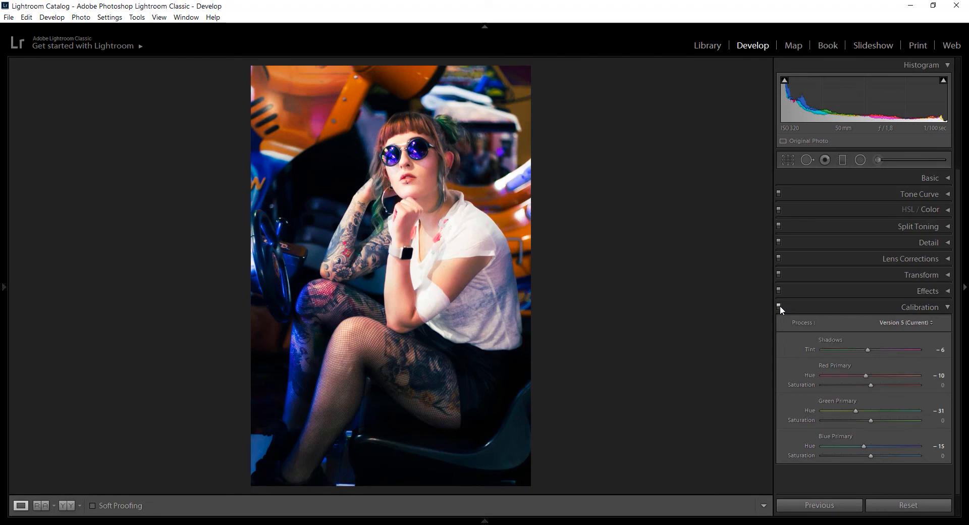
left_click(865, 305)
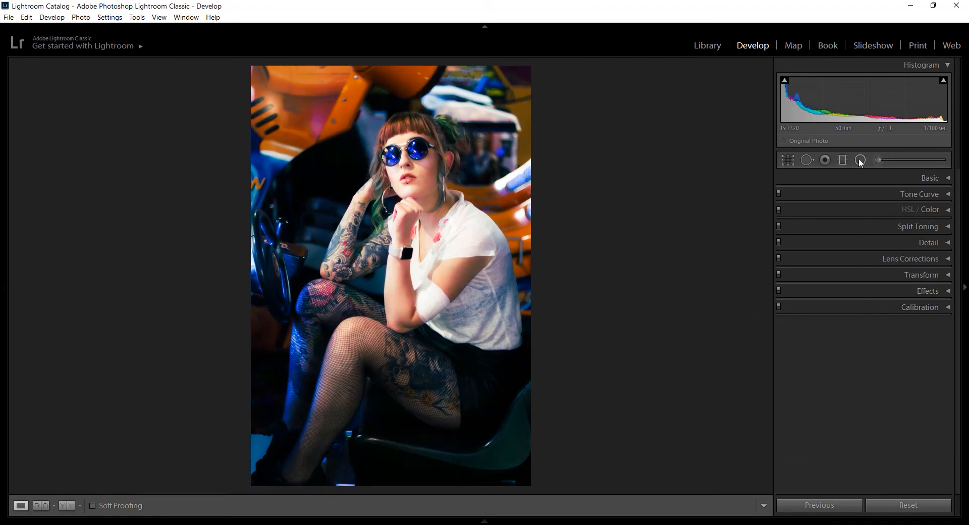
Draw a graduated filter horizontally from the photo's left side to the woman's face and set its Temp to -10
left_click(860, 160)
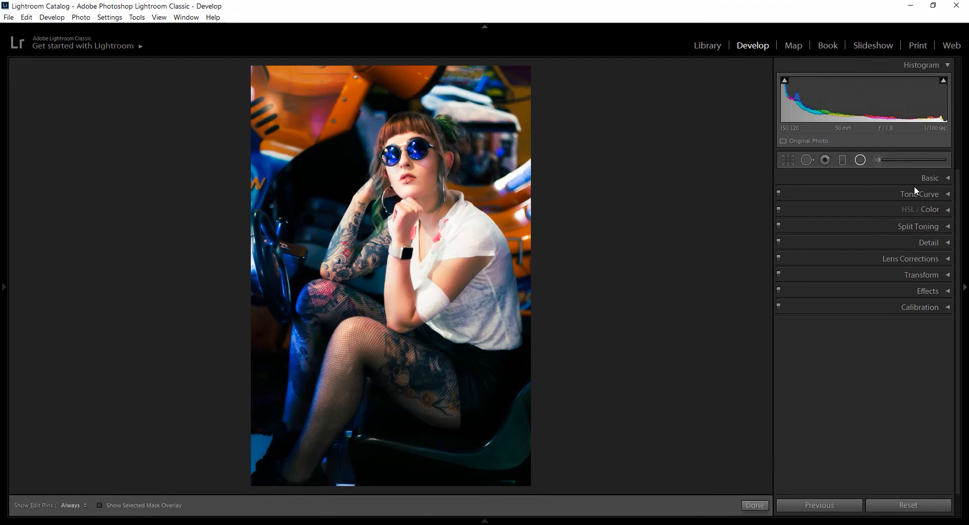
left_click(843, 161)
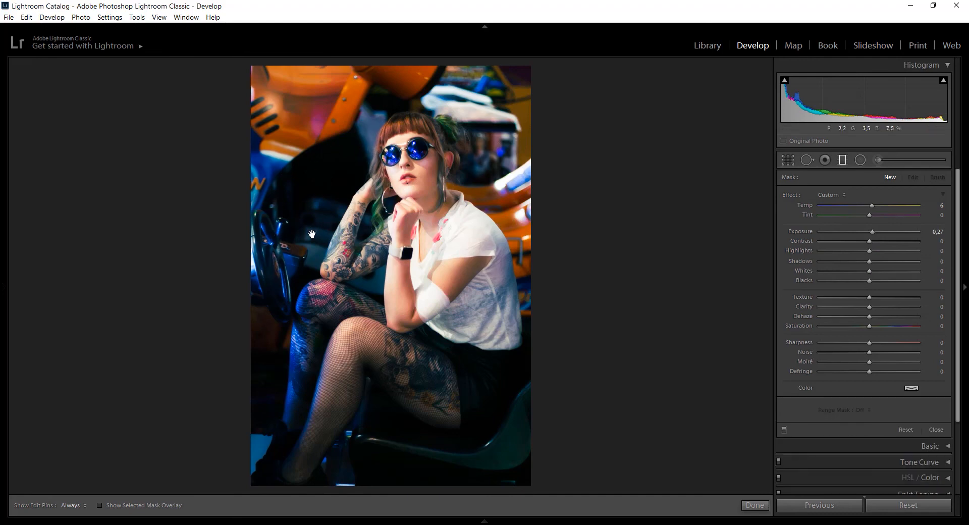
left_click_drag(267, 228, 423, 228)
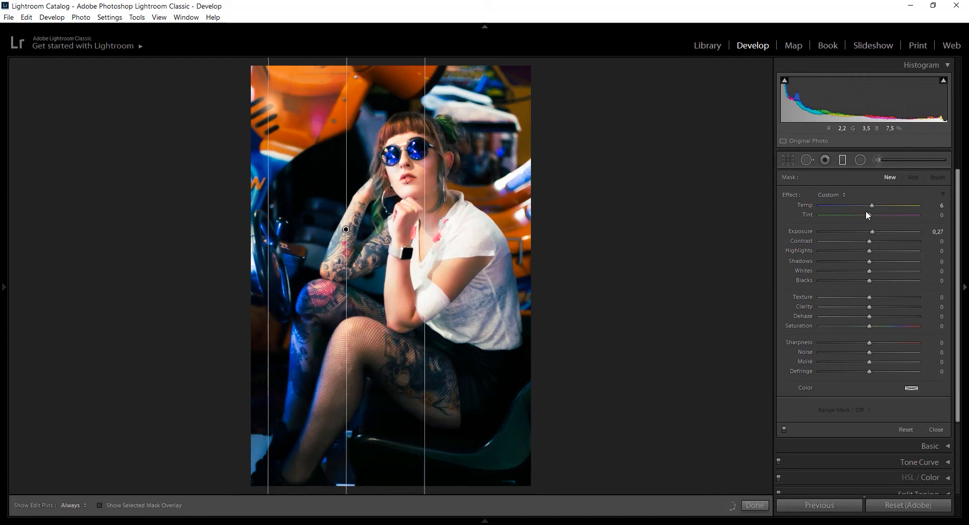
left_click(863, 205)
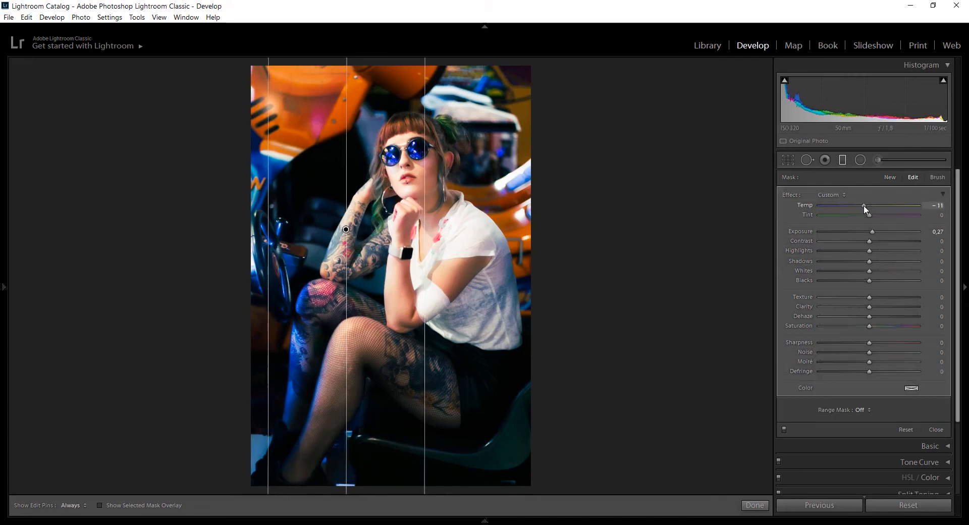
left_click_drag(864, 204, 864, 206)
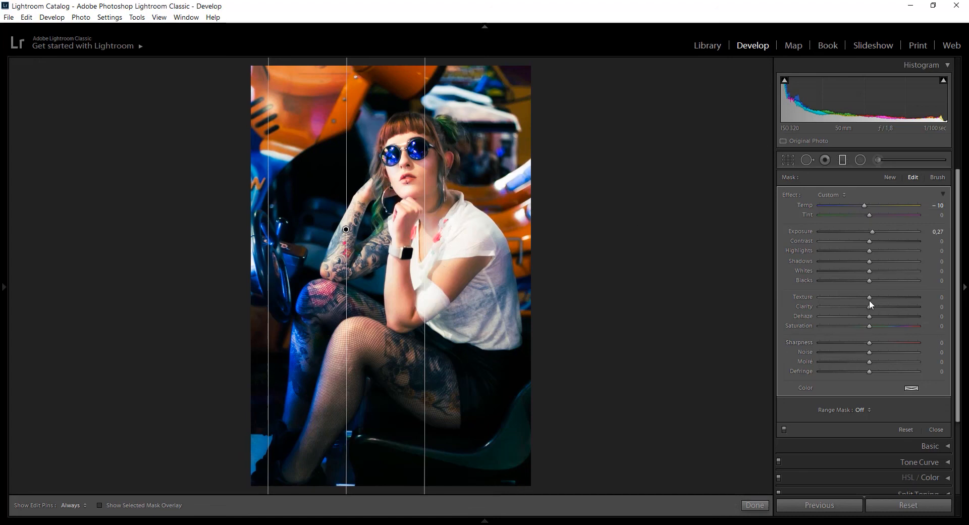
Set the graduated filter's Texture to 14 and Clarity to 15, and shift the filter slightly toward the woman
mouse_move(869, 298)
left_mouse_down()
mouse_move(879, 297)
mouse_move(877, 307)
left_mouse_up()
left_click_drag(346, 230, 365, 229)
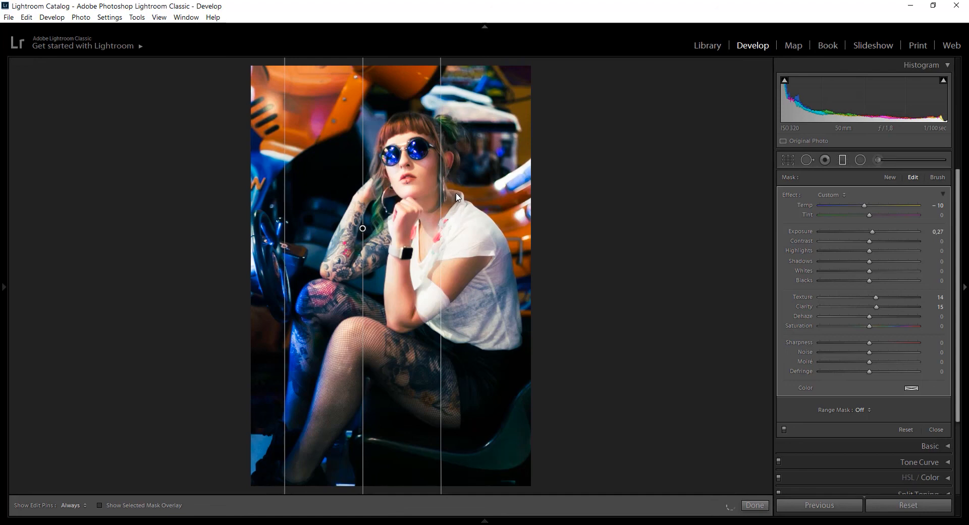
Add a second graduated filter running diagonally across the photo's upper-right background
left_click_drag(454, 196, 430, 195)
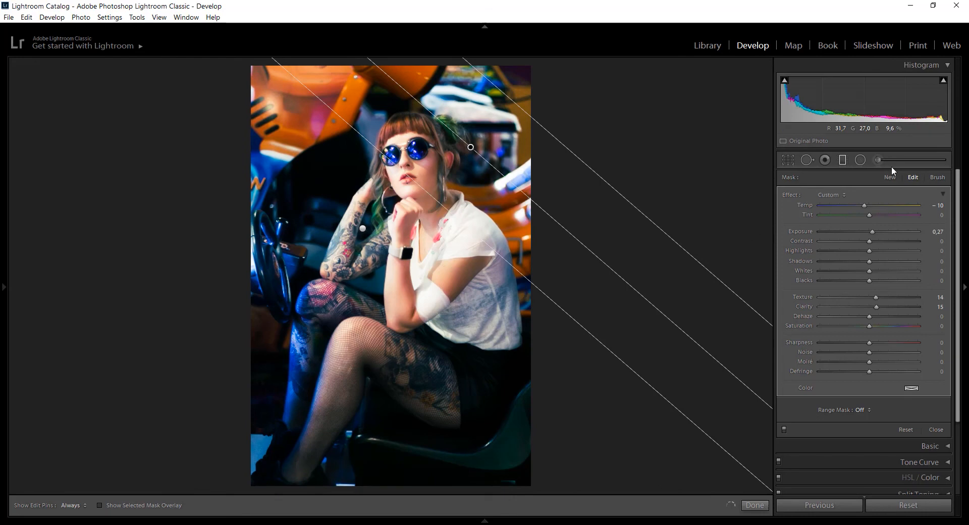
Set the second graduated filter's Temp to 11, Texture to -11, Clarity to -12 and Dehaze to -12
left_click(875, 205)
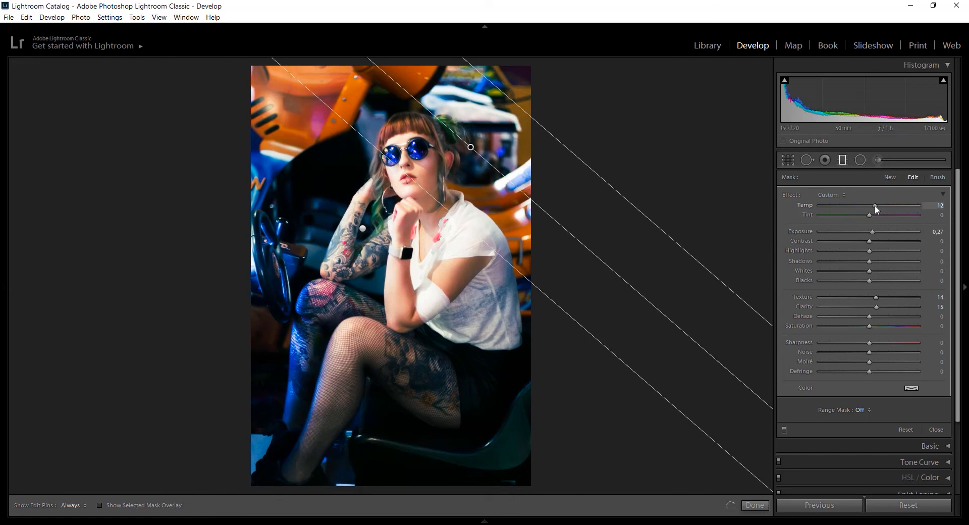
left_click_drag(874, 205, 874, 205)
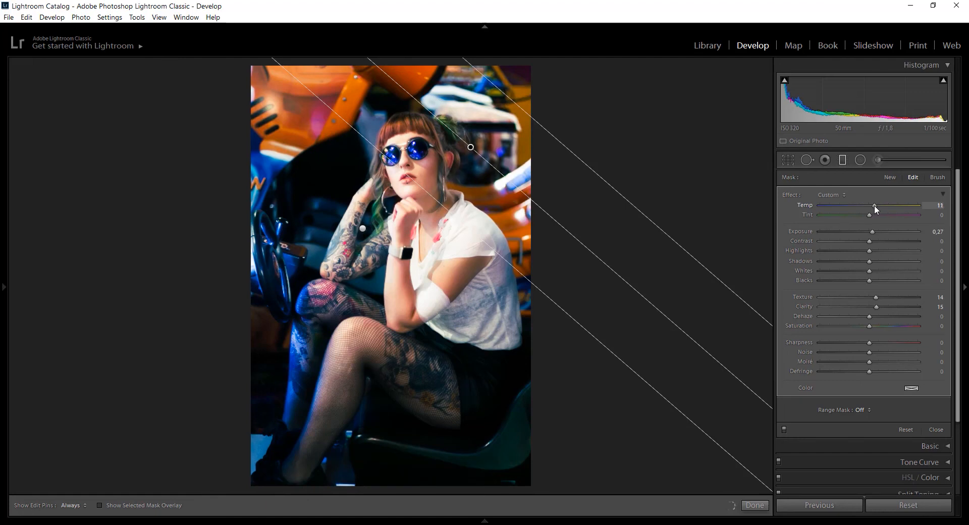
left_click(864, 297)
left_click(862, 306)
left_click(865, 317)
left_click_drag(865, 318, 864, 318)
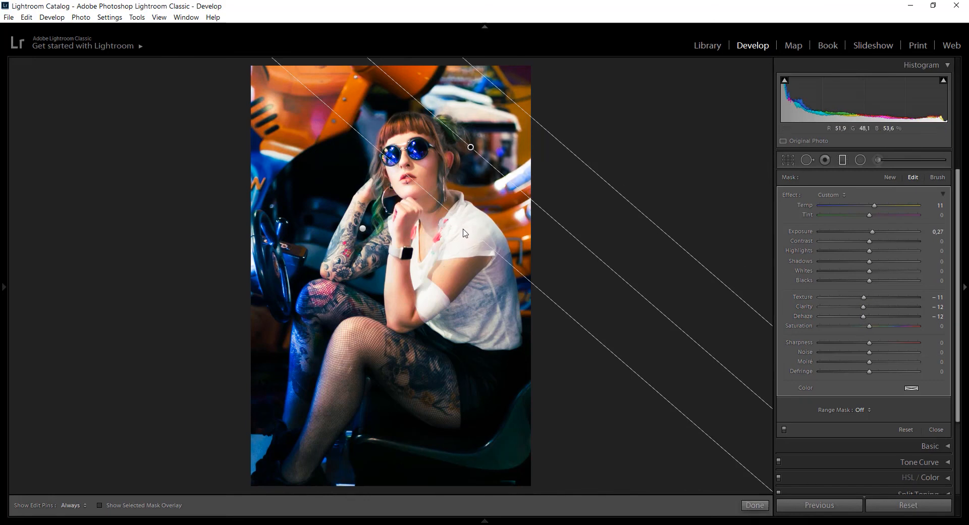
Move both outer boundaries of the second graduated filter slightly down-left toward the woman and finish the filter editing
mouse_move(548, 128)
left_mouse_down()
mouse_move(589, 67)
mouse_move(592, 89)
mouse_move(538, 139)
left_mouse_up()
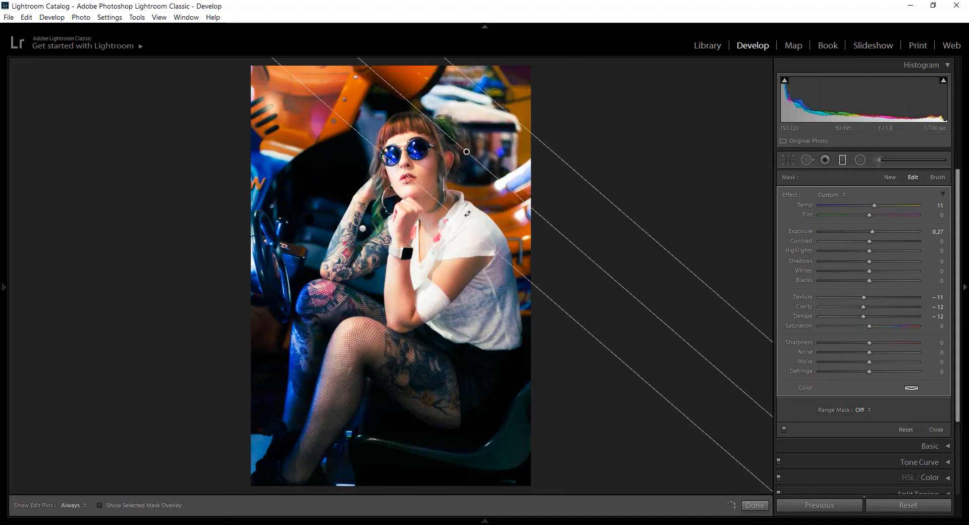
mouse_move(457, 221)
left_mouse_down()
mouse_move(435, 245)
mouse_move(446, 235)
left_mouse_up()
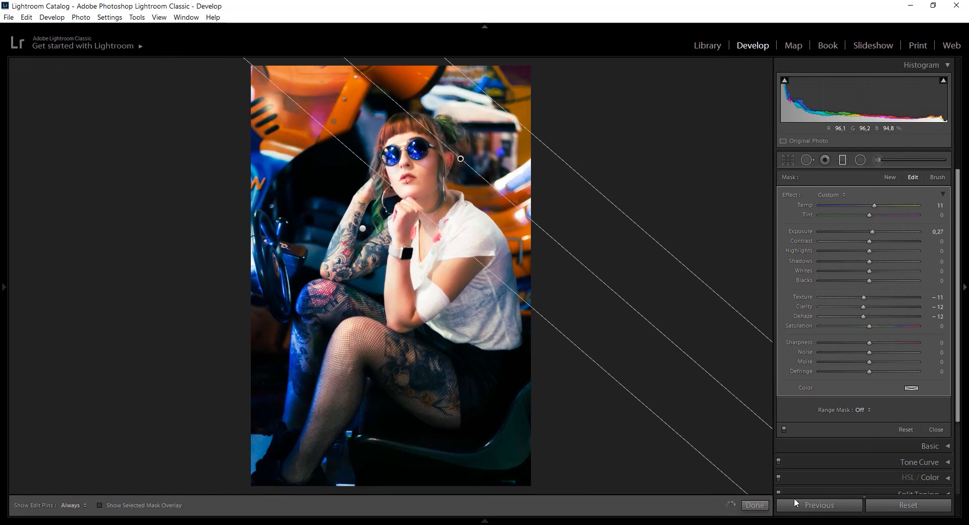
left_click(762, 506)
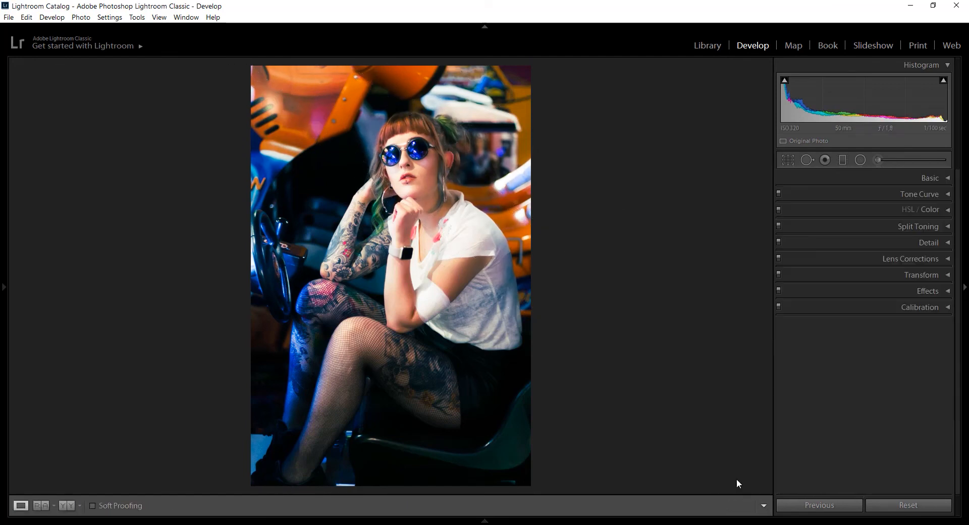
Compare the photo before and after the edits side by side and return to the single-photo view
key("y")
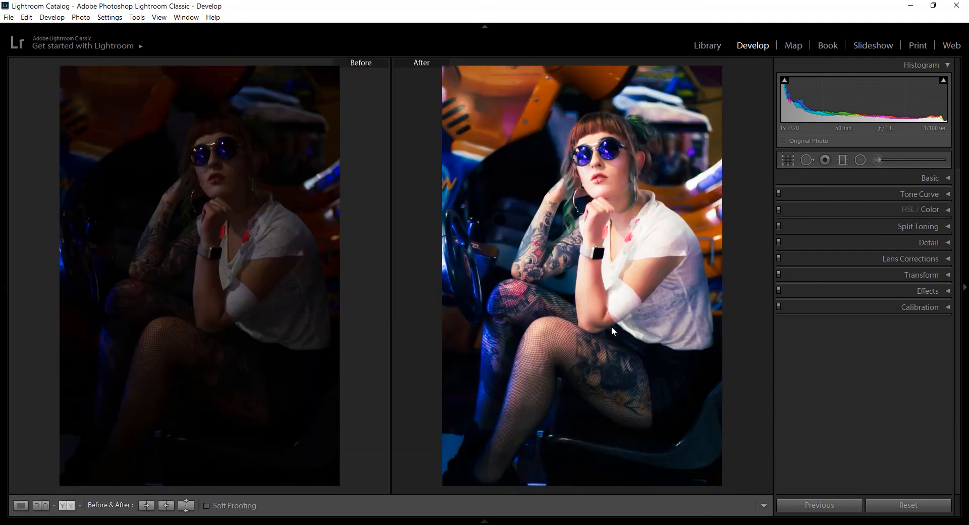
key("y")
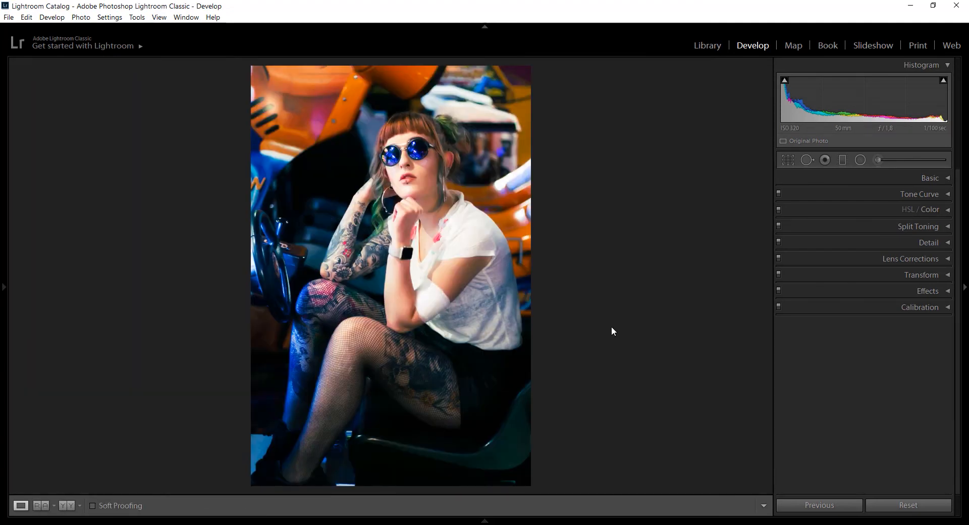